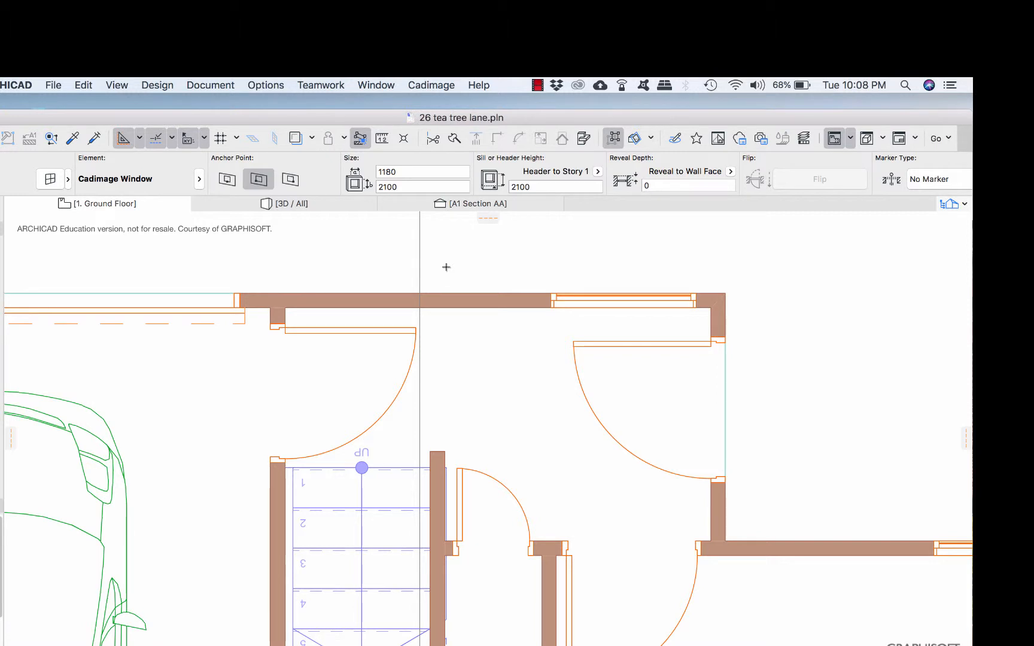
- Open the default settings of the Cadimage Window and display its Glazing Panels page
{"action": "left_click", "coordinate": [437, 88]}
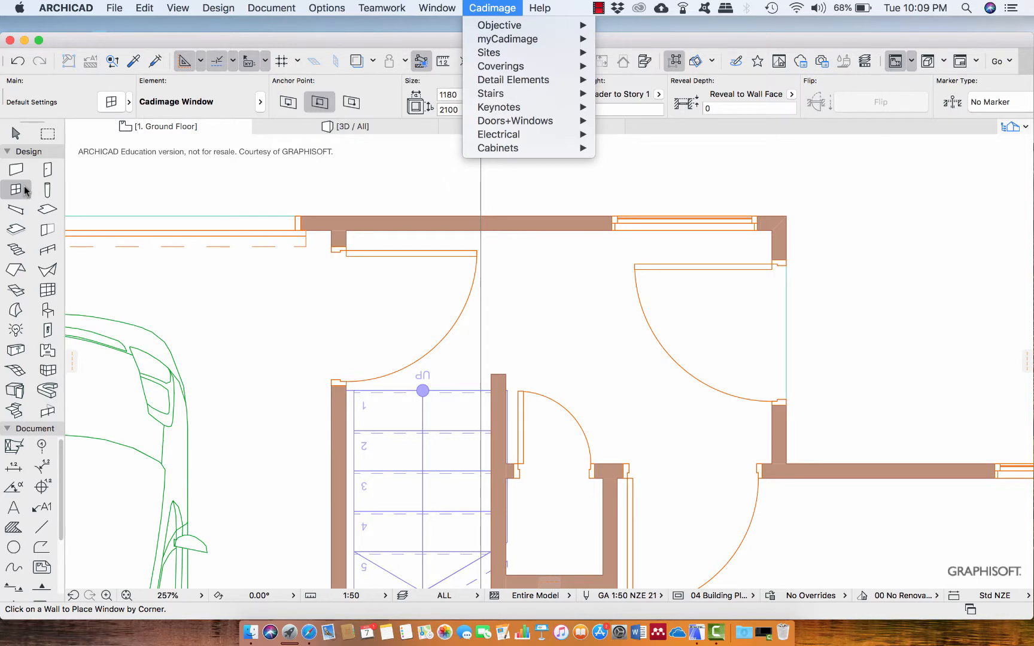
{"action": "left_click", "coordinate": [15, 192]}
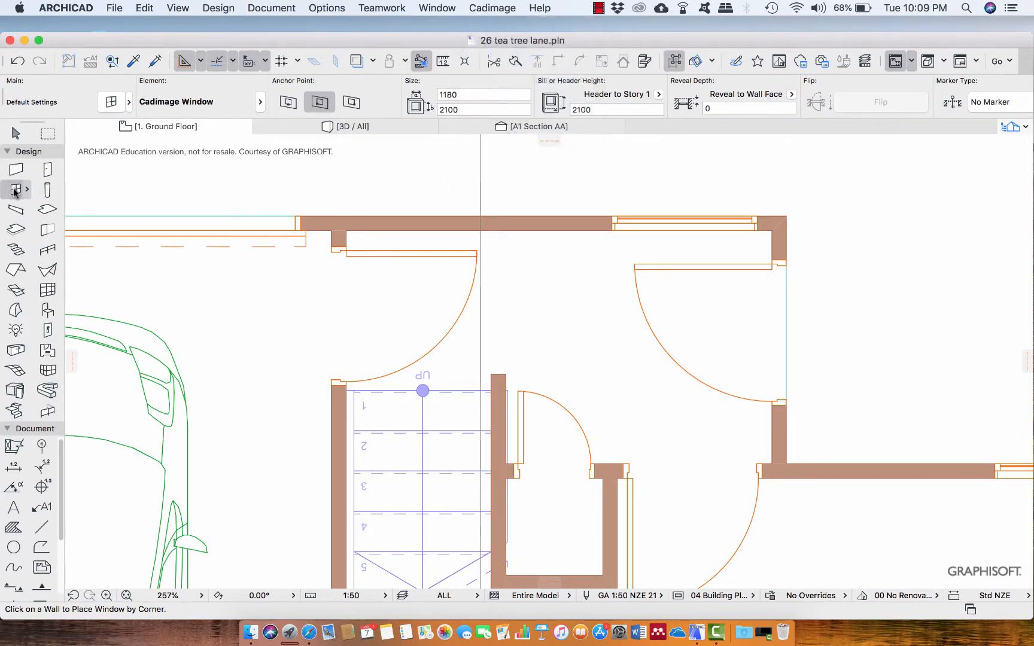
{"action": "double_click", "coordinate": [15, 192]}
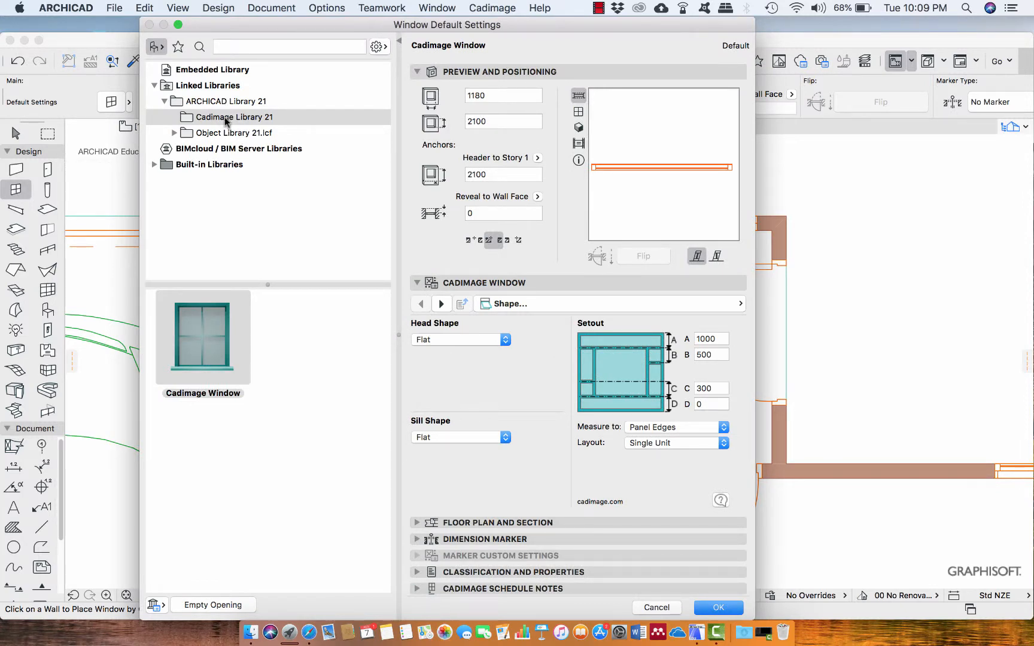
{"action": "mouse_move", "coordinate": [177, 327]}
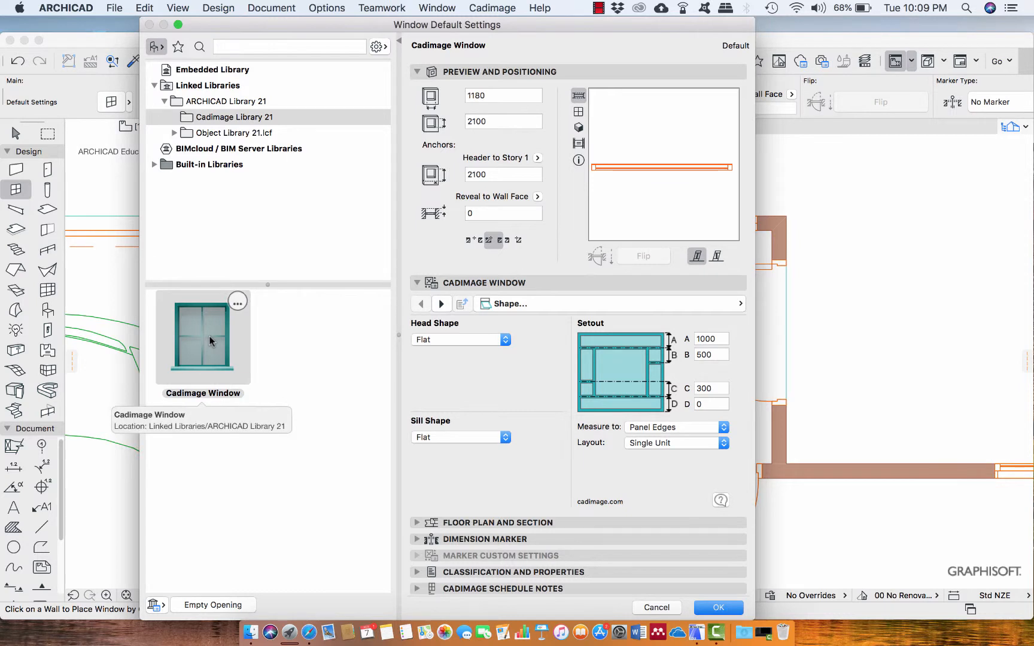
{"action": "left_click", "coordinate": [441, 303]}
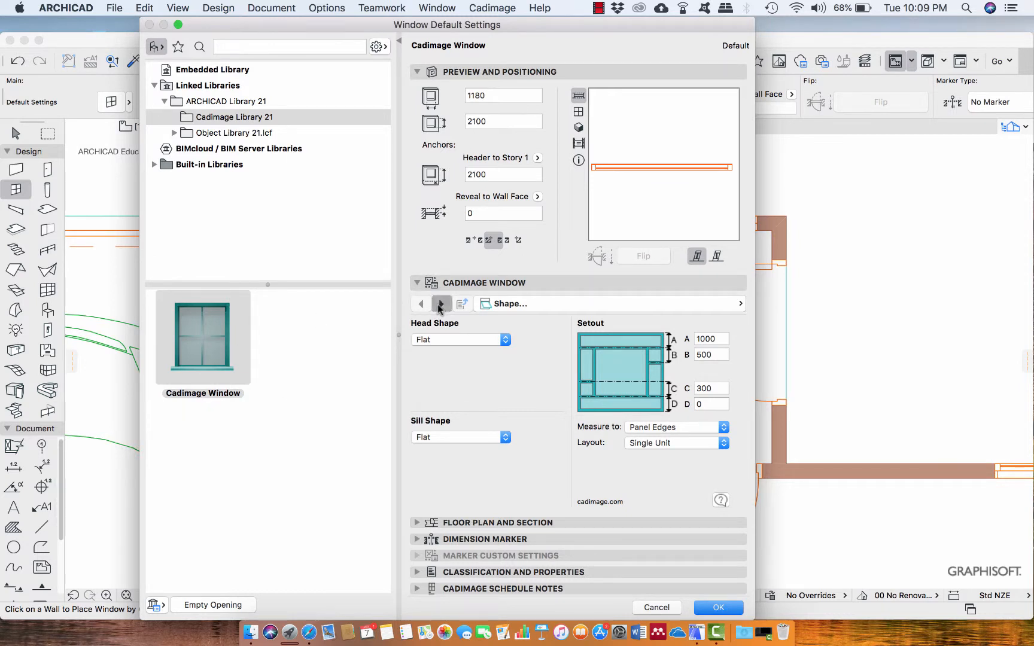
{"action": "left_click", "coordinate": [421, 303]}
{"action": "left_click", "coordinate": [732, 305]}
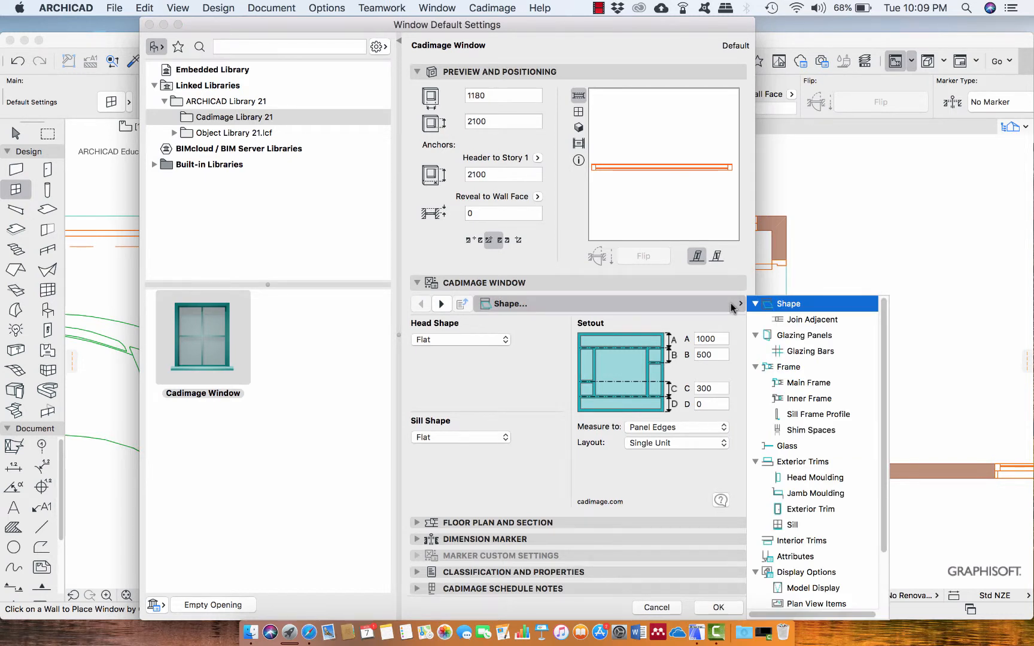
{"action": "left_click", "coordinate": [811, 338]}
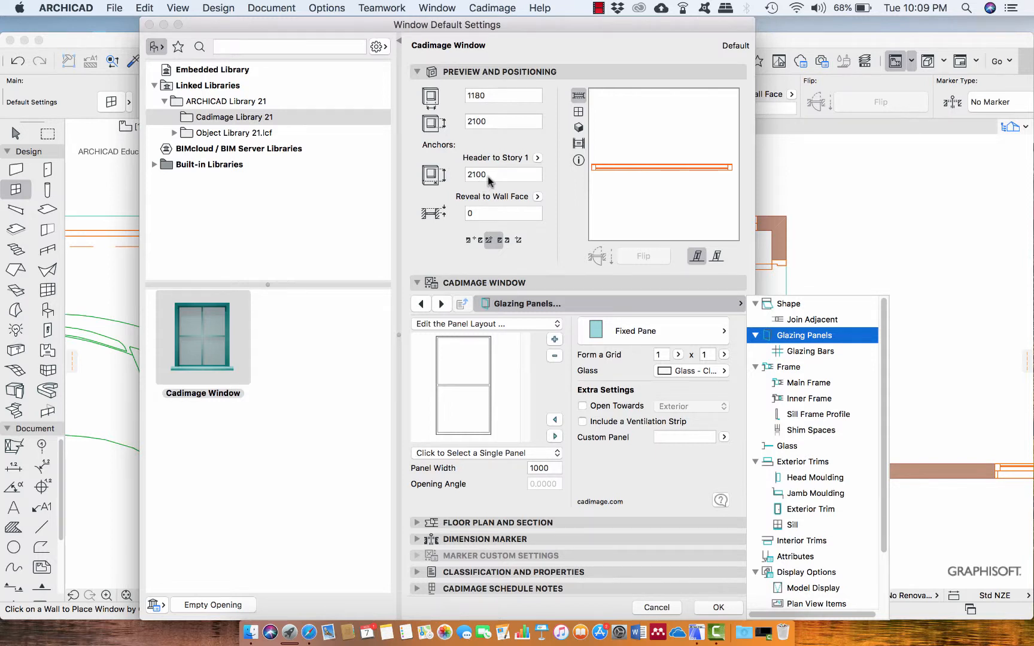
- Set the default window height to 900 and accept the settings
{"action": "left_click", "coordinate": [497, 119]}
{"action": "left_click_drag", "start_coordinate": [496, 119], "coordinate": [462, 125]}
{"action": "type", "text": "900"}
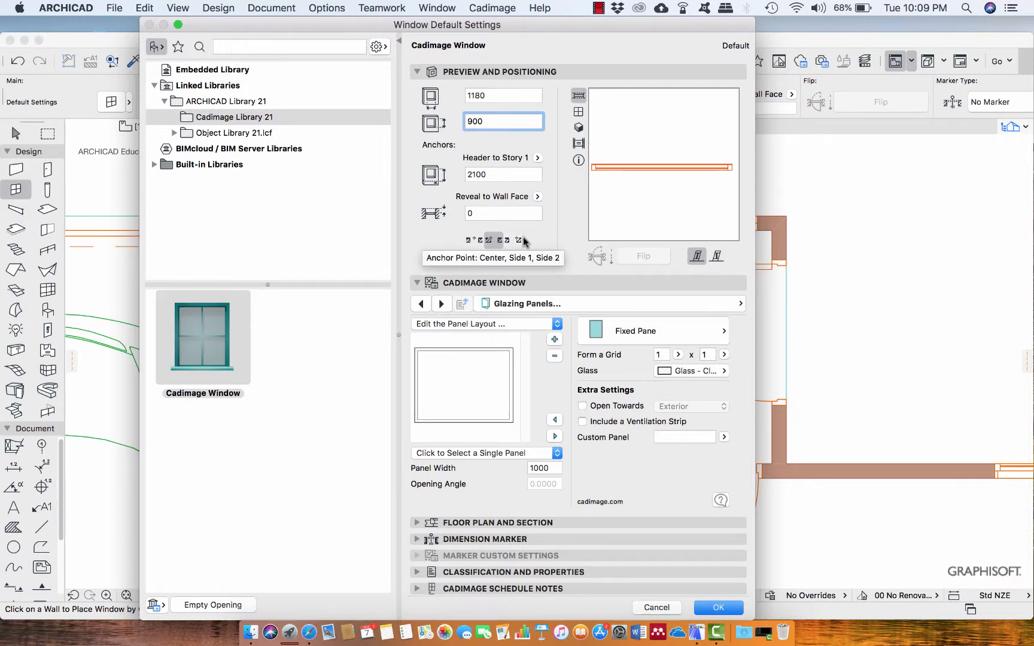
{"action": "left_click", "coordinate": [717, 607]}
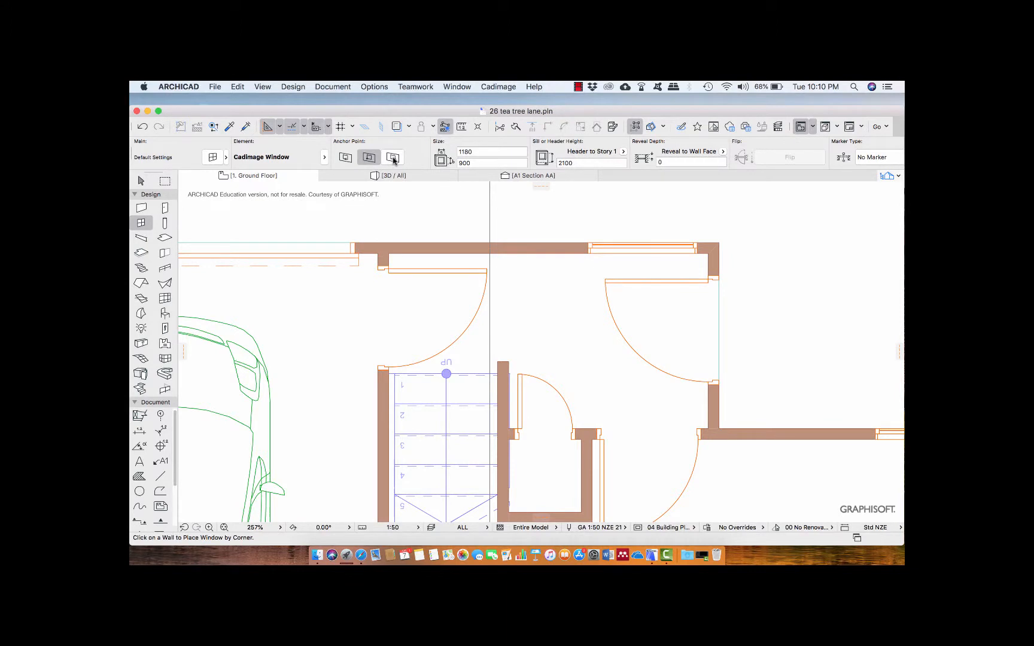
- Place a side-anchored window in the entry's upper wall, 350 mm from the inner wall corner beside the garage door
{"action": "left_click", "coordinate": [392, 157]}
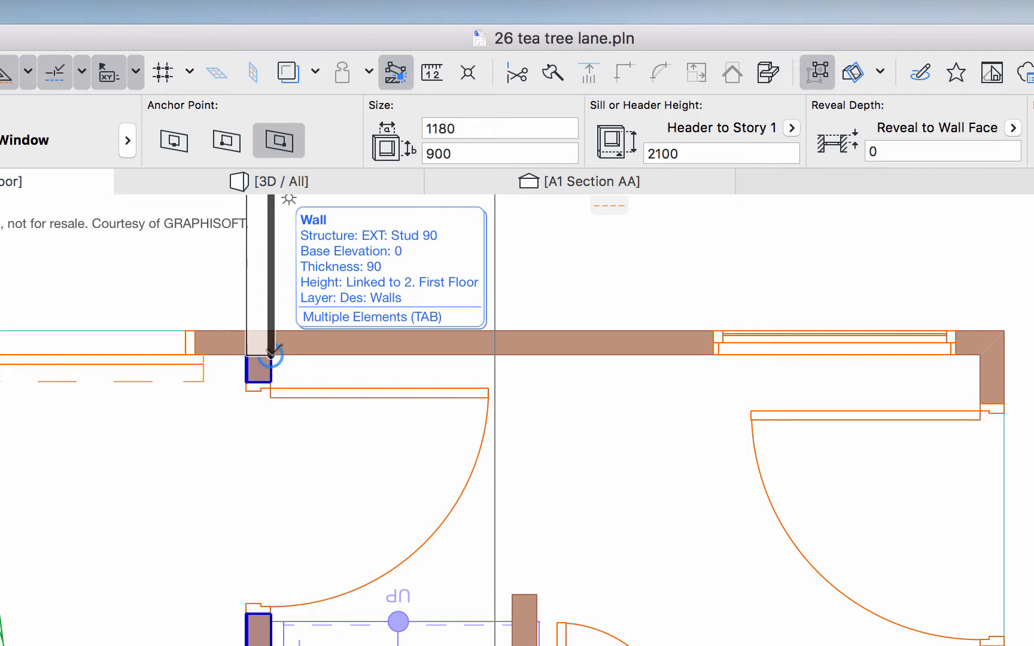
{"action": "key", "text": "x"}
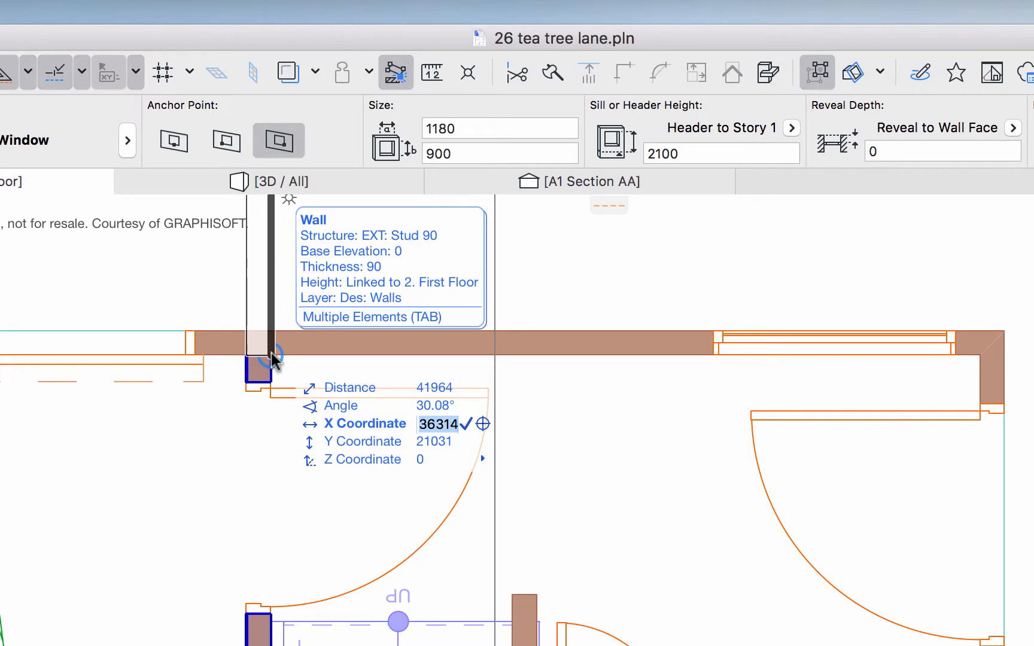
{"action": "type", "text": "350"}
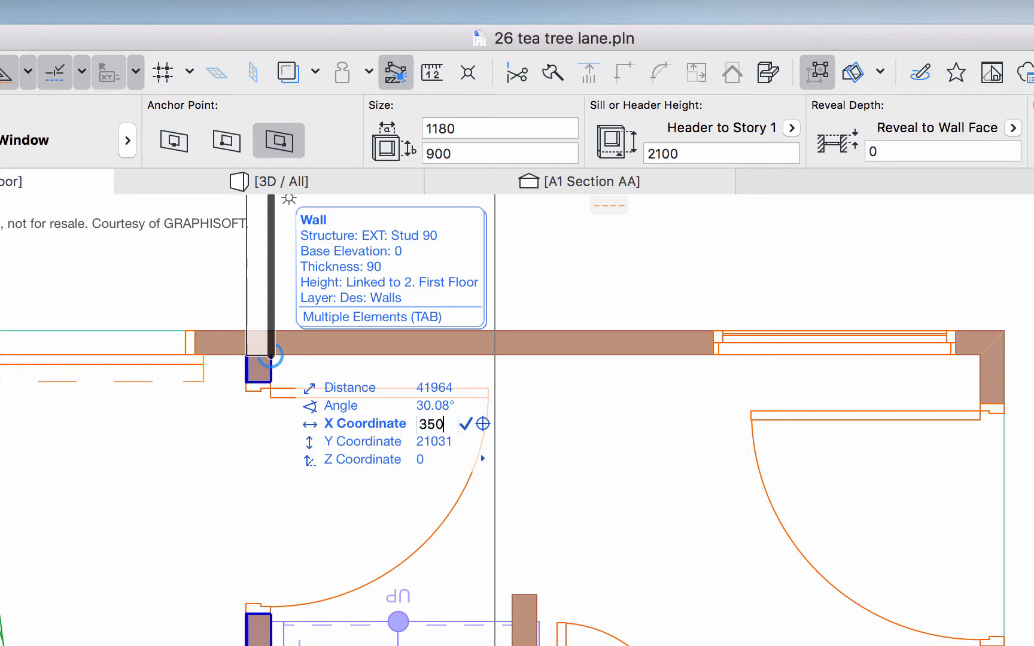
{"action": "key", "text": "Return"}
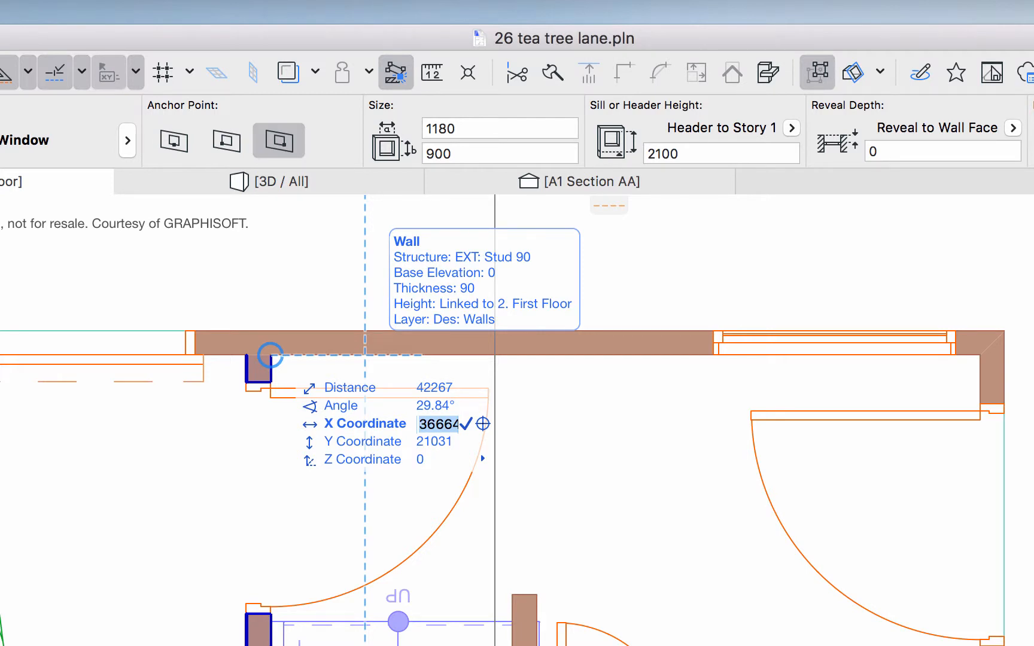
{"action": "key", "text": "Return"}
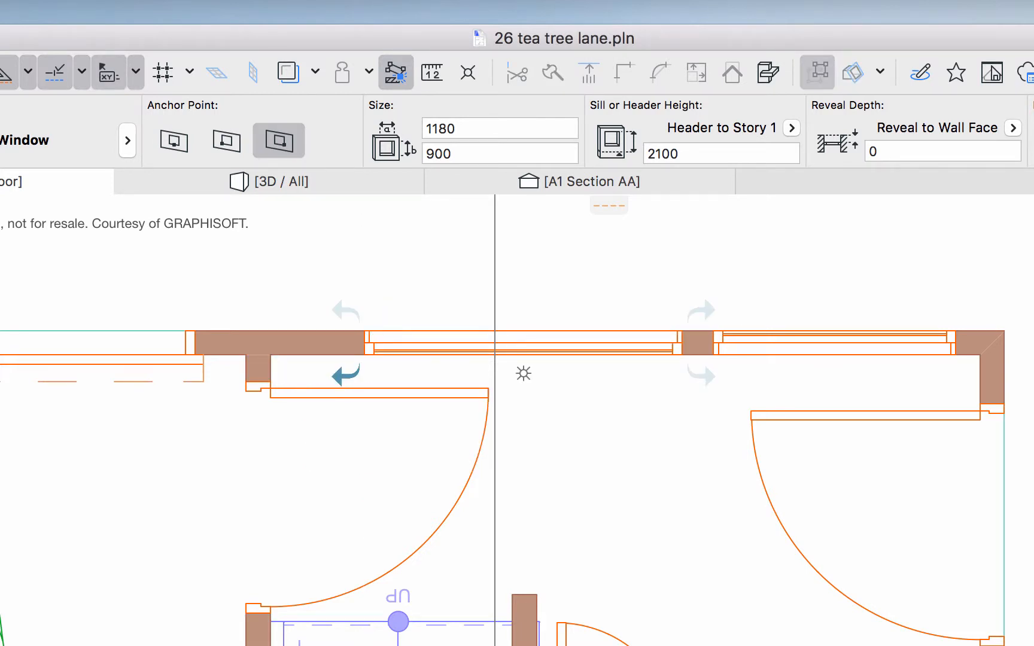
{"action": "left_click", "coordinate": [523, 374]}
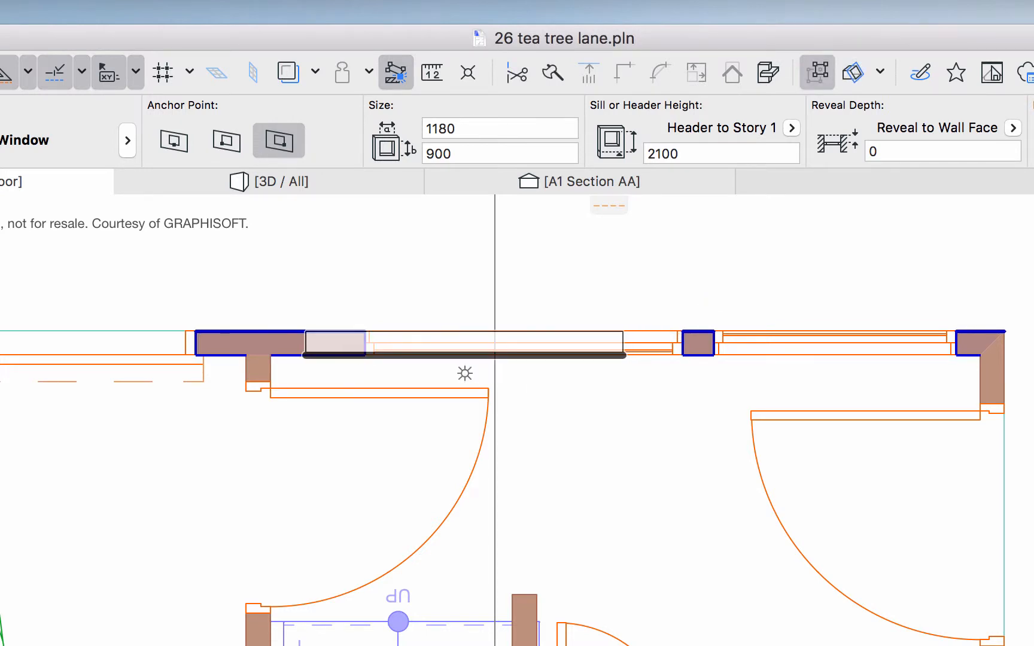
{"action": "key", "text": "Escape"}
- Measure the distance from the inner wall corner to the near edge of the placed window
{"action": "scroll", "coordinate": [310, 366], "scroll_direction": "down", "scroll_amount": 4}
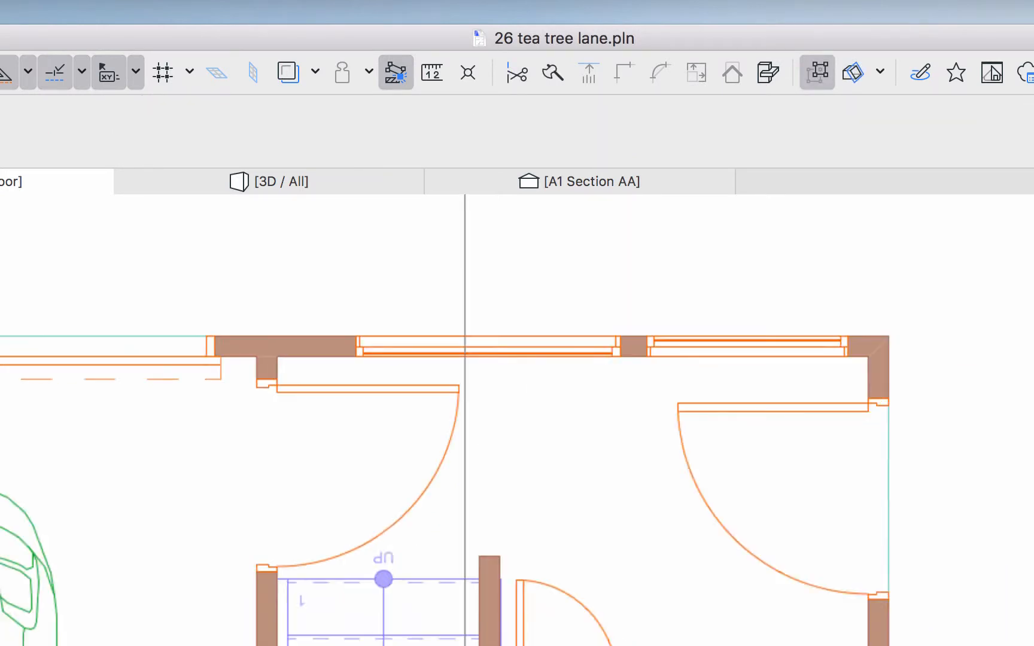
{"action": "scroll", "coordinate": [310, 365], "scroll_direction": "up", "scroll_amount": 5}
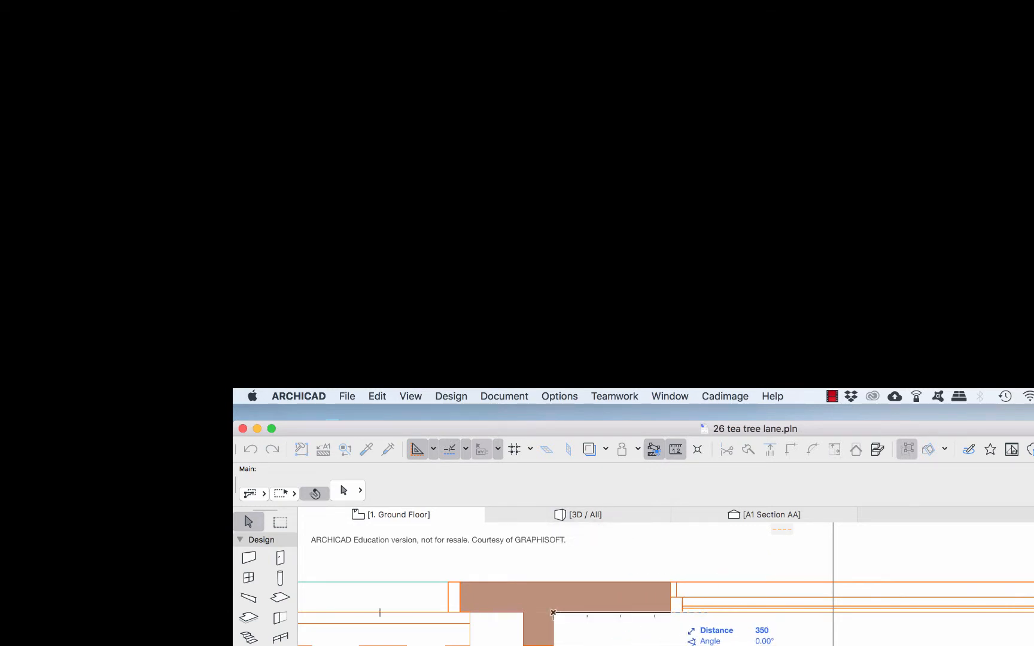
{"action": "left_click", "coordinate": [671, 612]}
{"action": "key", "text": "Escape"}
{"action": "scroll", "coordinate": [716, 598], "scroll_direction": "up", "scroll_amount": 4}
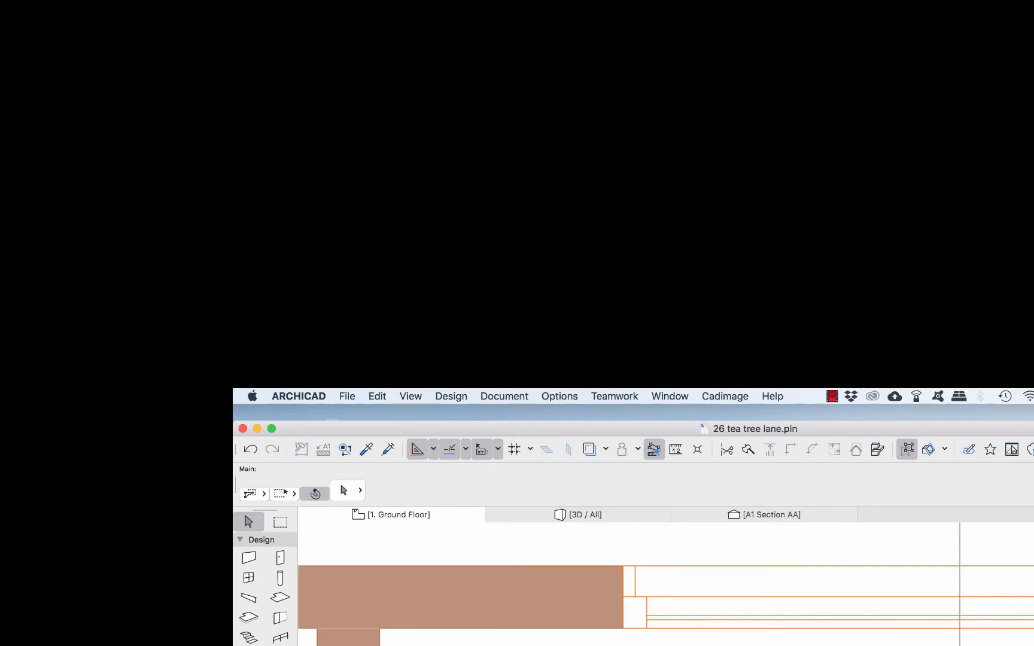
- Delete both windows from the entry's upper wall
{"action": "scroll", "coordinate": [812, 636], "scroll_direction": "down", "scroll_amount": 3}
{"action": "scroll", "coordinate": [812, 634], "scroll_direction": "down", "scroll_amount": 3}
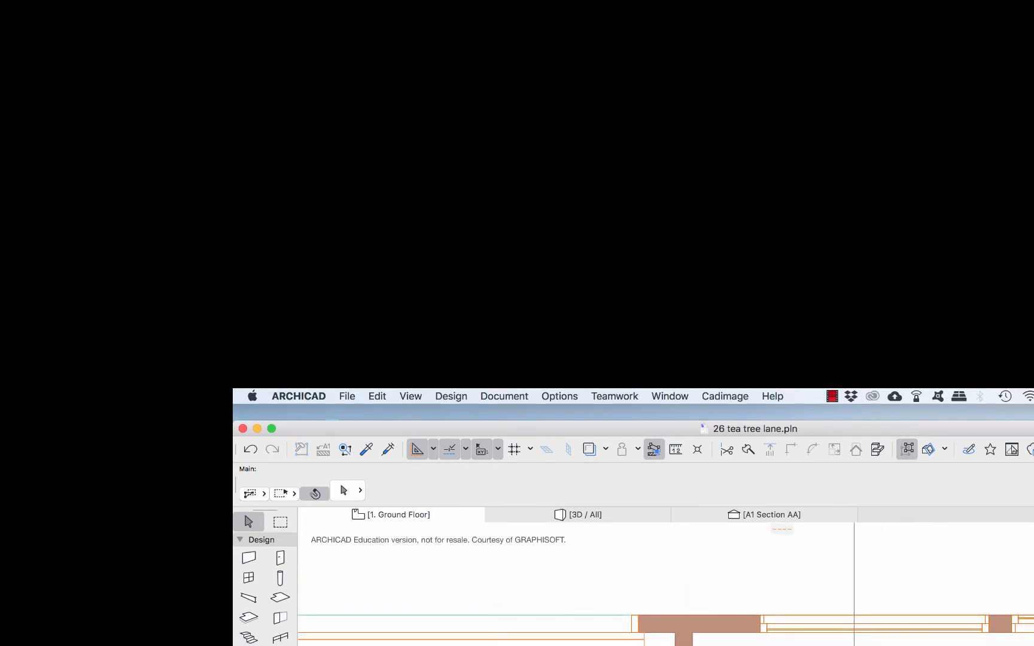
{"action": "left_click", "coordinate": [987, 630]}
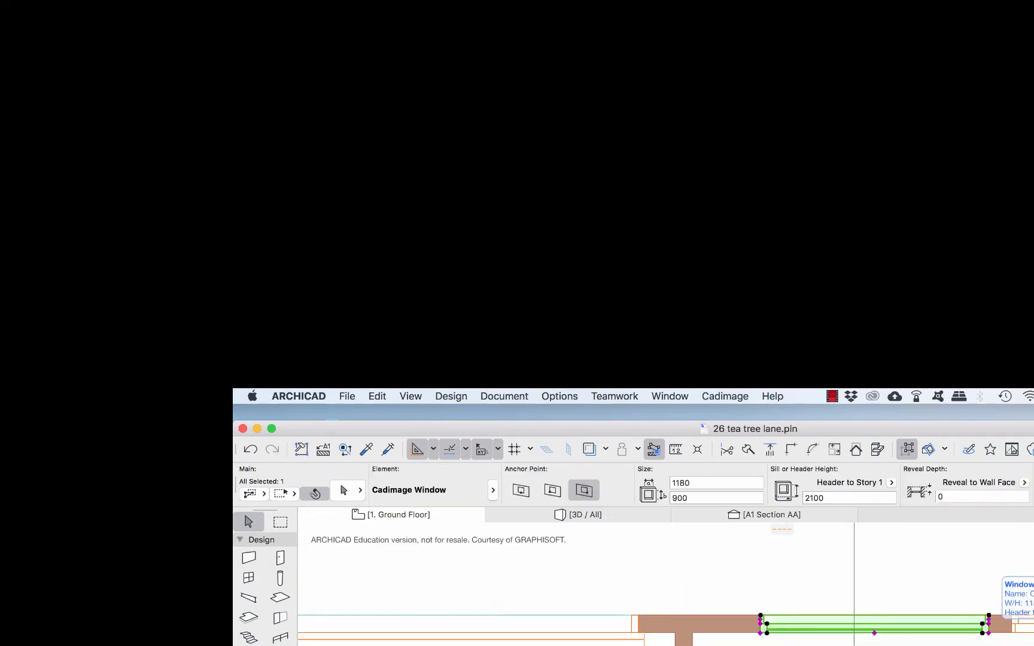
{"action": "key", "text": "Delete"}
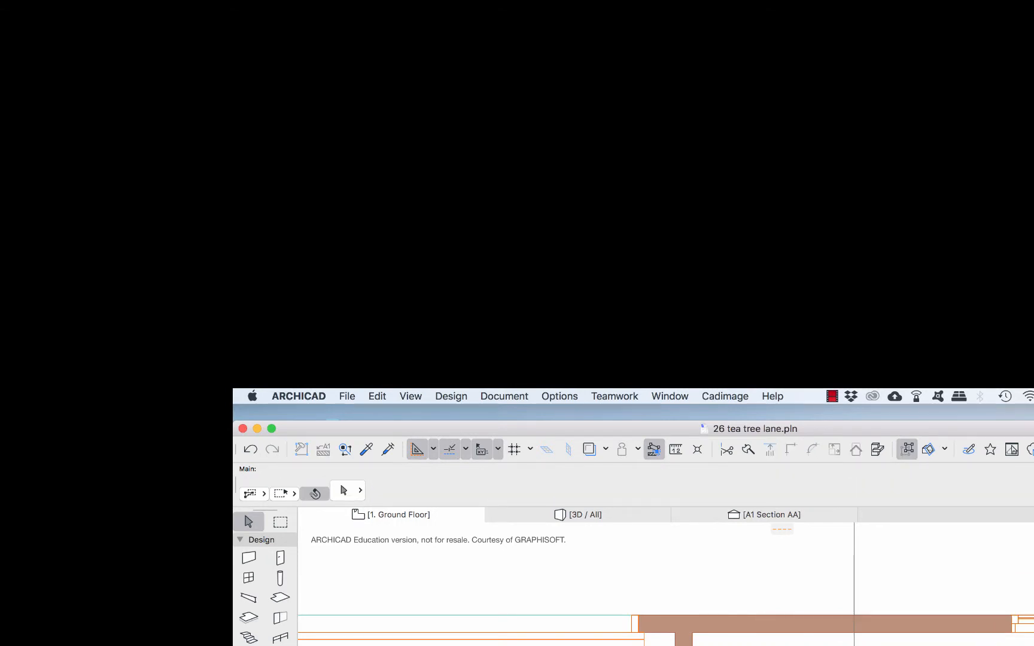
{"action": "left_click", "coordinate": [1026, 625]}
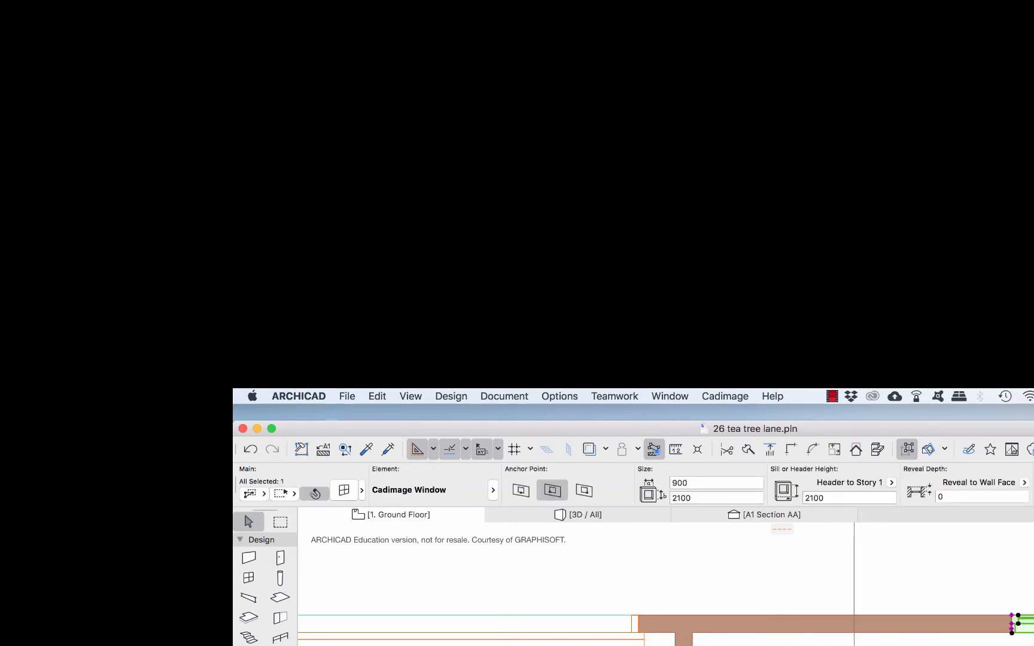
{"action": "key", "text": "Delete"}
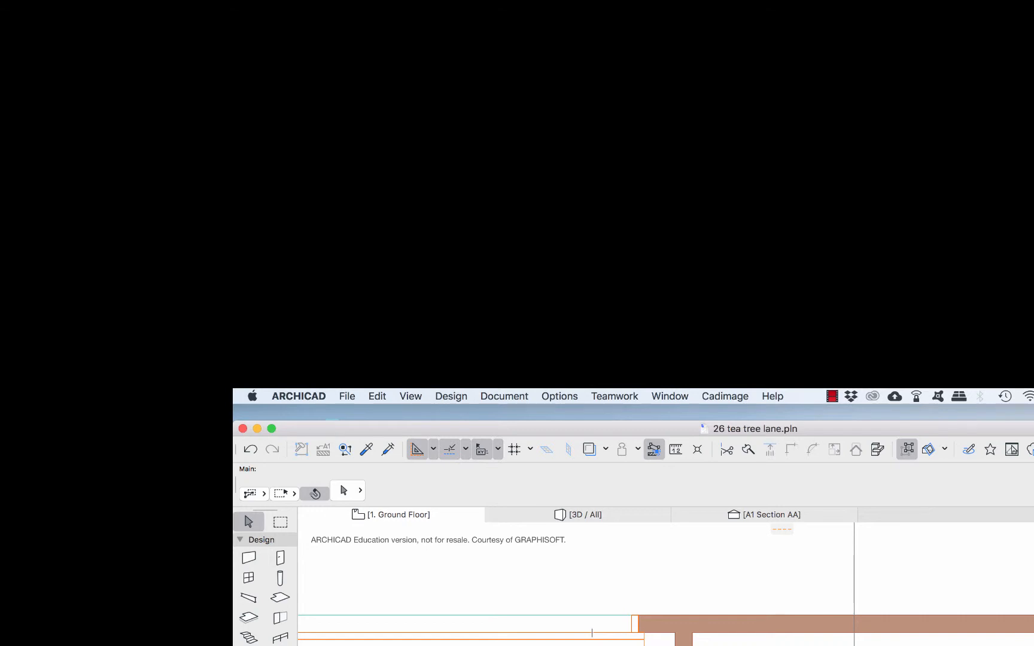
- Set the snap points to Half, calculated between intersection points
{"action": "left_click", "coordinate": [466, 449]}
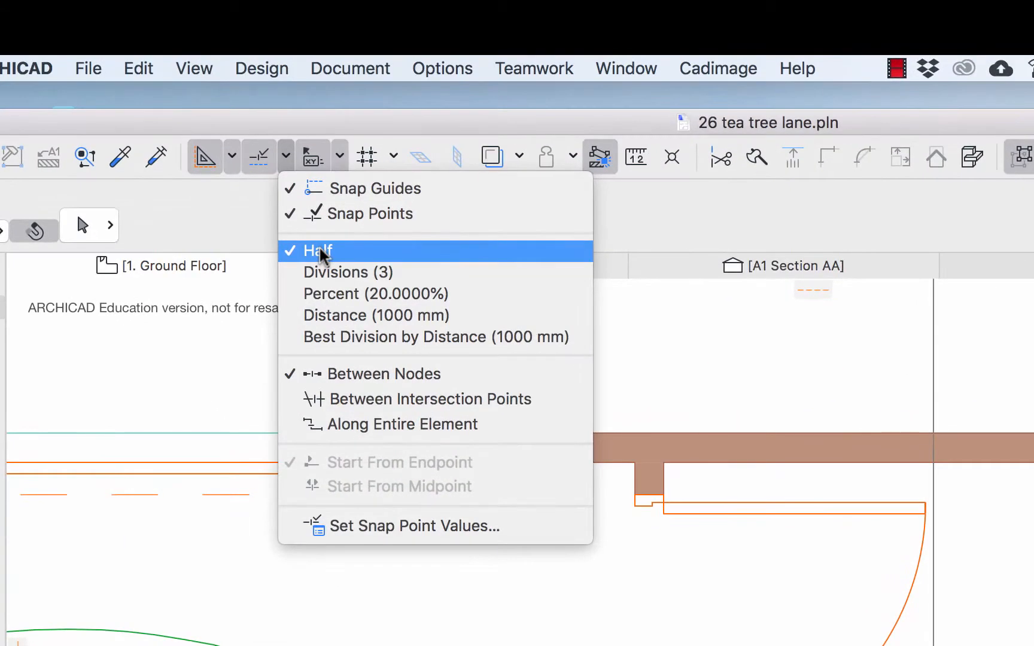
{"action": "left_click", "coordinate": [486, 505]}
{"action": "left_click", "coordinate": [285, 157]}
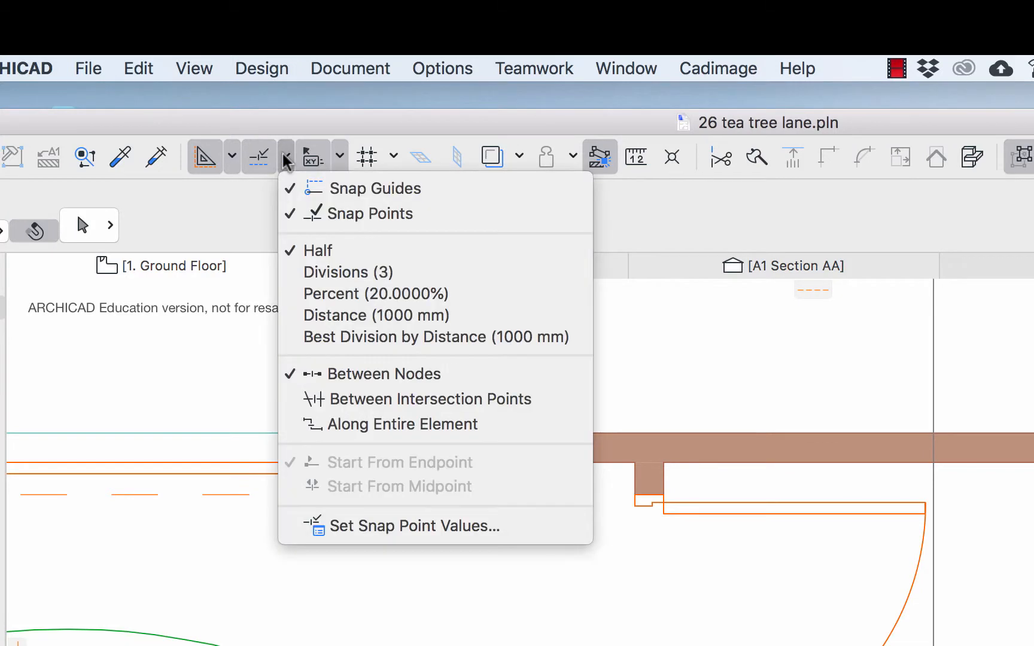
{"action": "left_click", "coordinate": [365, 399]}
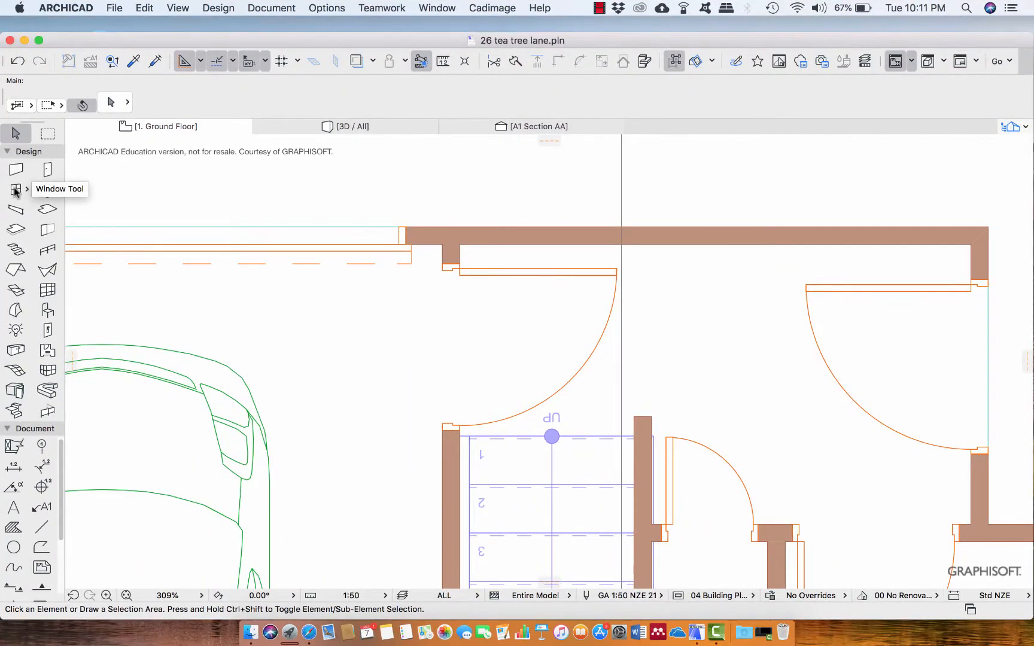
- Place a centre-anchored 1180 x 900 window at the midpoint of the entry's upper wall between its wall intersections
{"action": "left_click", "coordinate": [16, 191]}
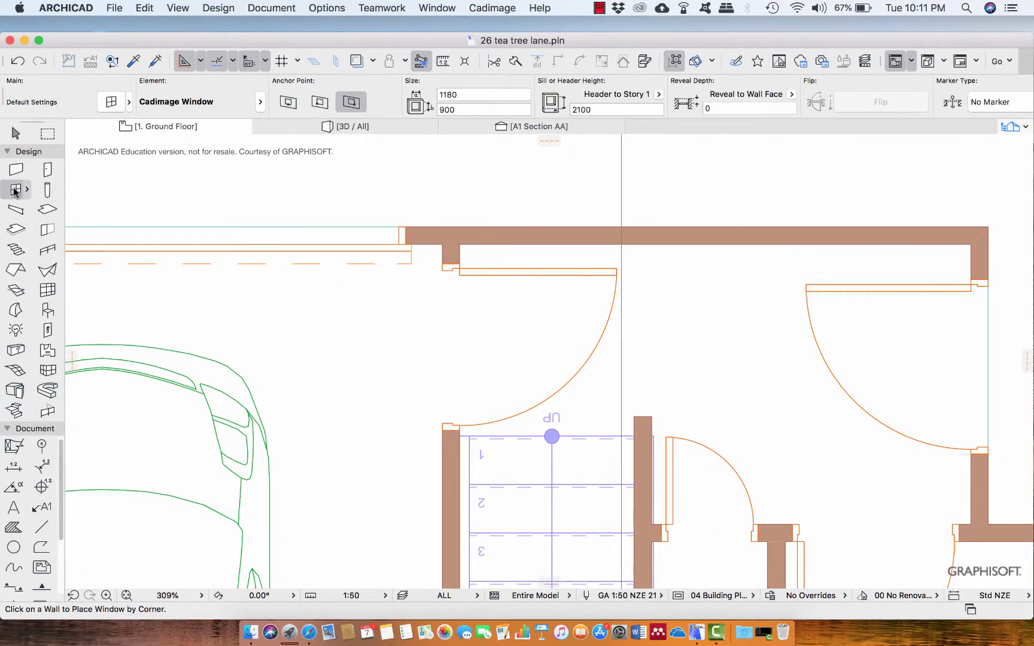
{"action": "double_click", "coordinate": [15, 190]}
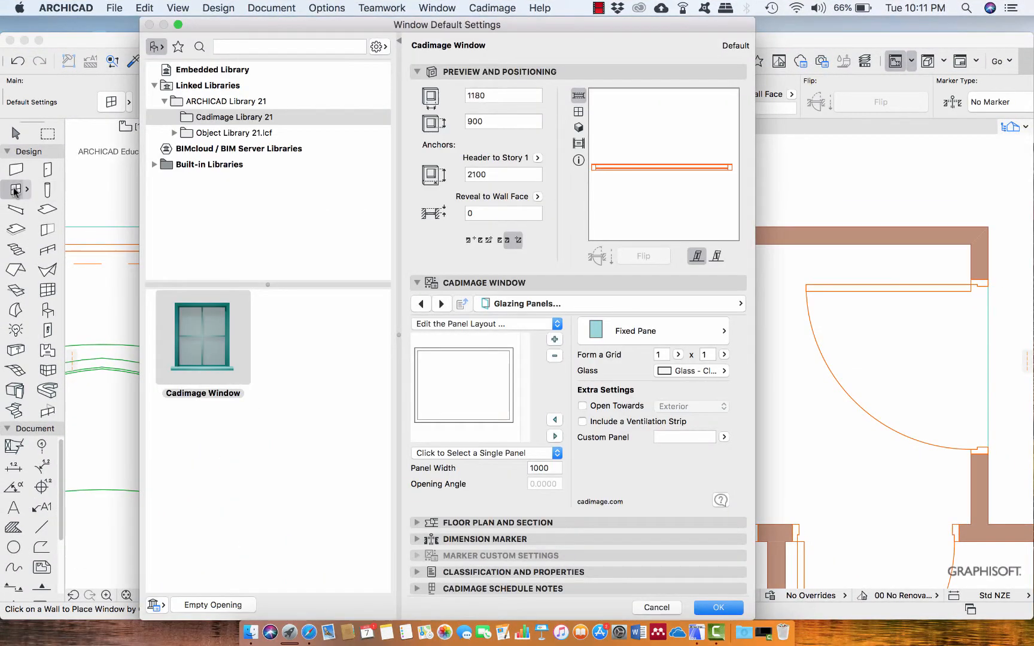
{"action": "left_click", "coordinate": [717, 608]}
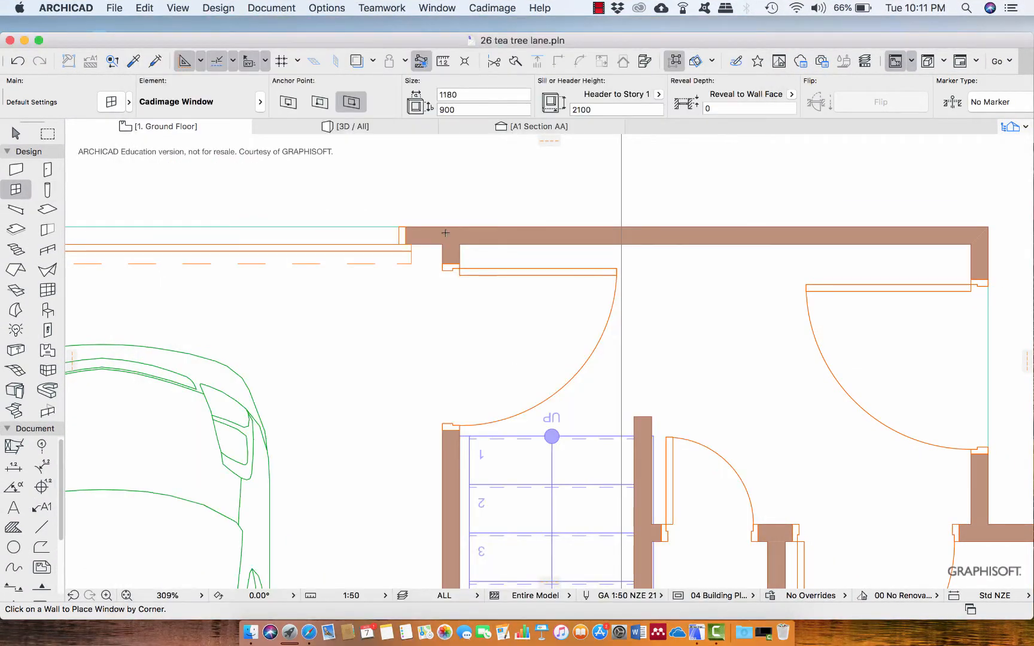
{"action": "left_click", "coordinate": [288, 103]}
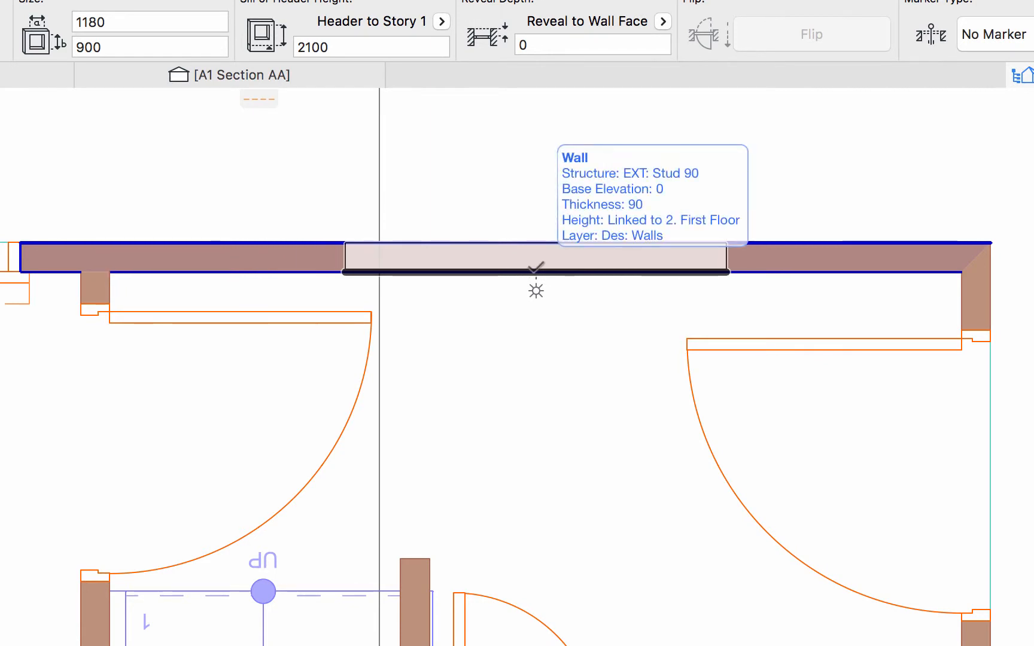
{"action": "left_click", "coordinate": [536, 267]}
{"action": "left_click", "coordinate": [506, 302]}
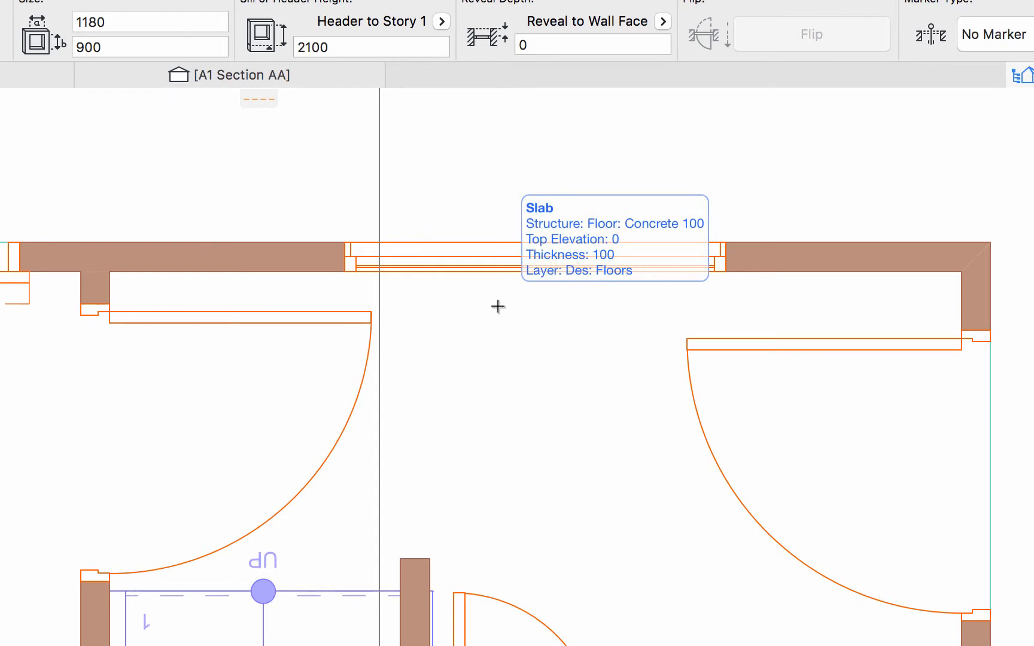
- Turn on True Line Weight to examine the outer wall corner of the entry close up
{"action": "scroll", "coordinate": [498, 306], "scroll_direction": "up", "scroll_amount": 2}
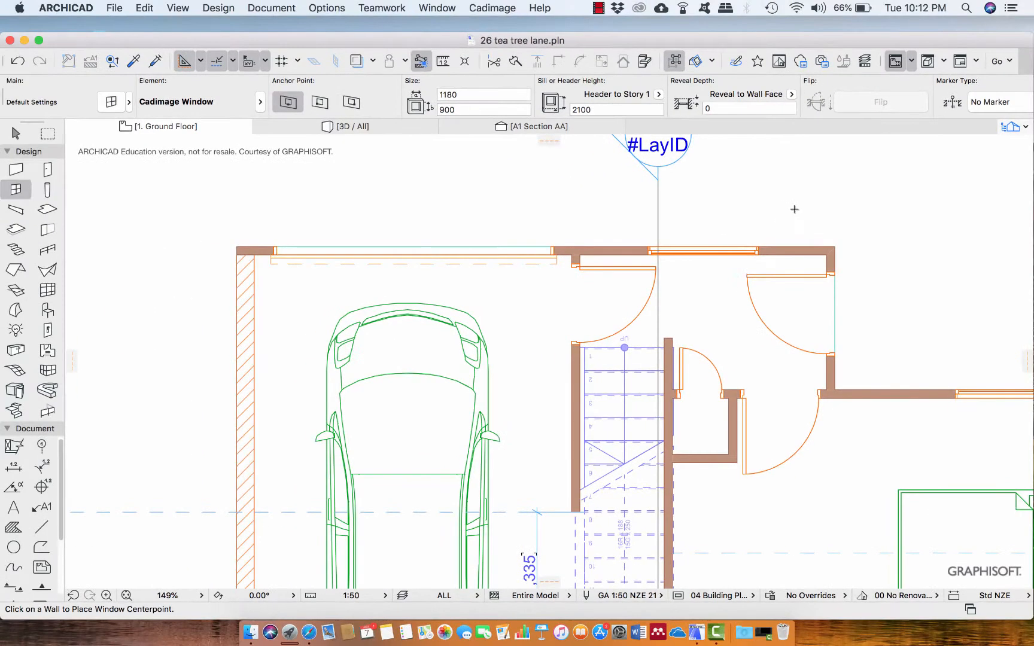
{"action": "middle_click_drag", "start_coordinate": [630, 226], "coordinate": [477, 286]}
{"action": "scroll", "coordinate": [740, 270], "scroll_direction": "up", "scroll_amount": 10}
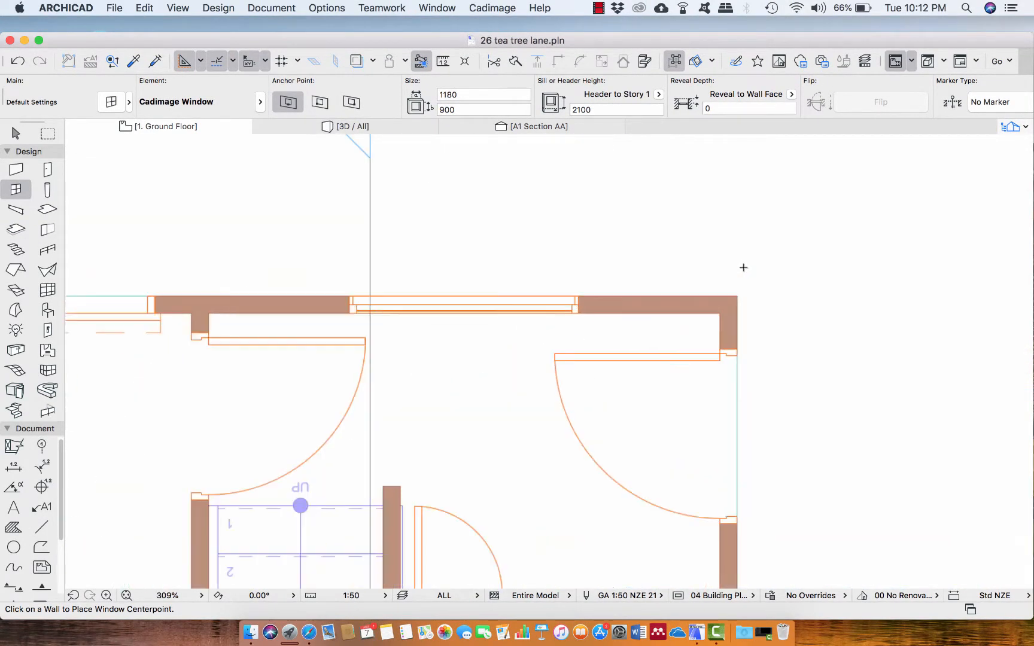
{"action": "middle_click_drag", "start_coordinate": [750, 326], "coordinate": [745, 247]}
{"action": "right_click", "coordinate": [799, 193]}
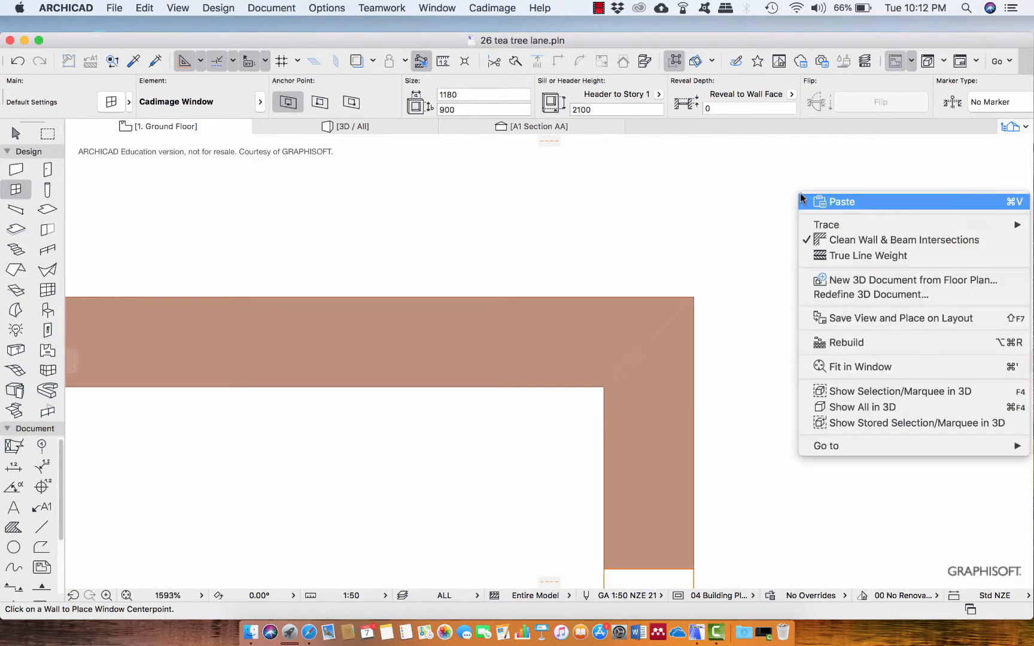
{"action": "left_click", "coordinate": [858, 256]}
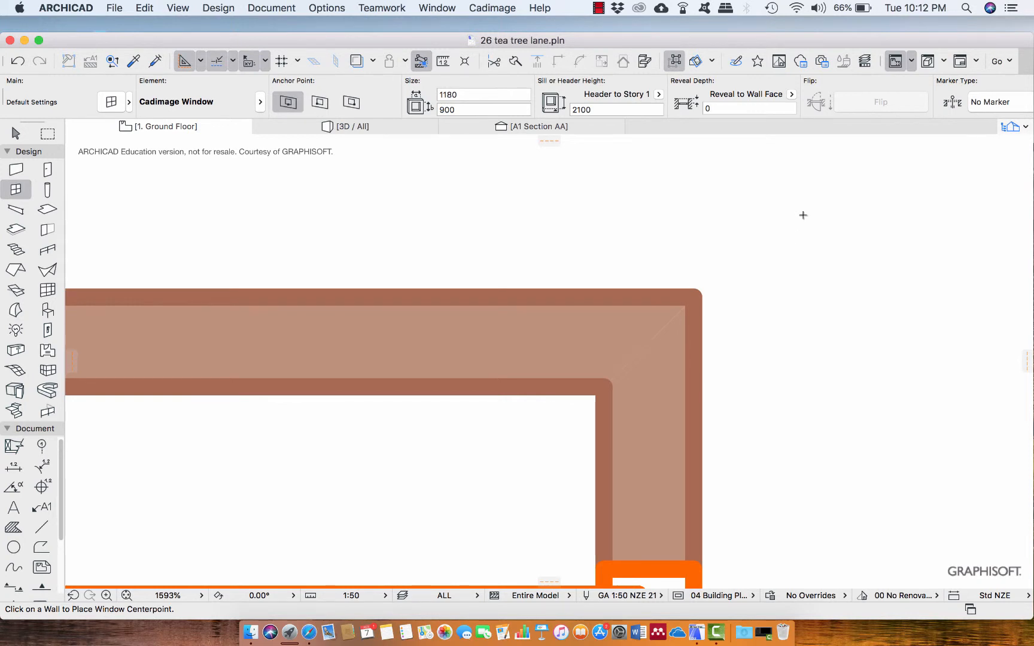
- Turn off True Line Weight and Clean Wall & Beam Intersections for the floor plan
{"action": "right_click", "coordinate": [804, 215]}
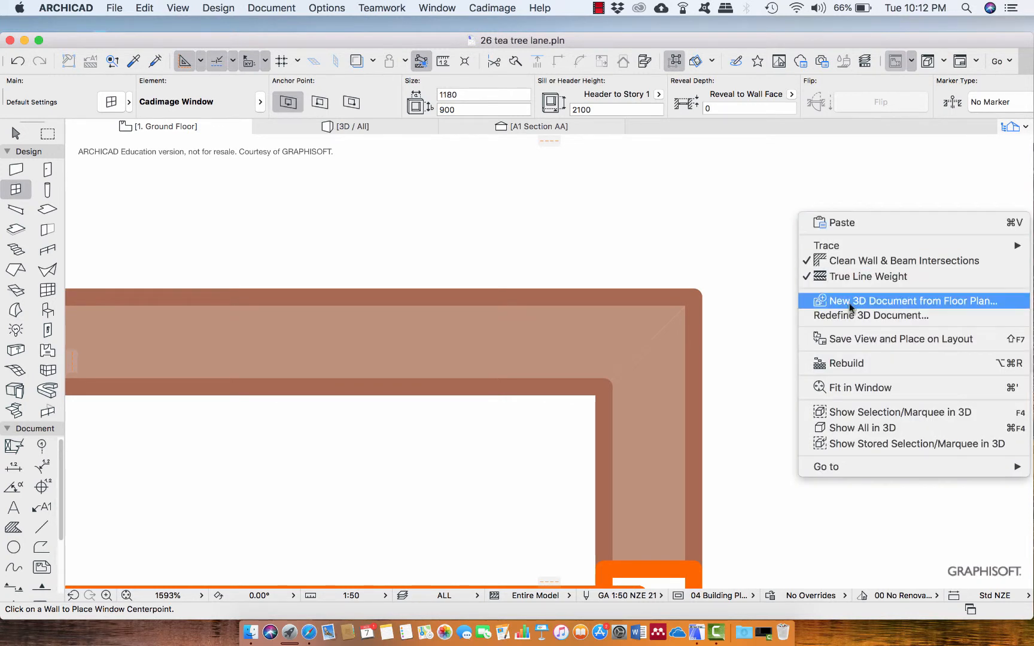
{"action": "left_click", "coordinate": [856, 277]}
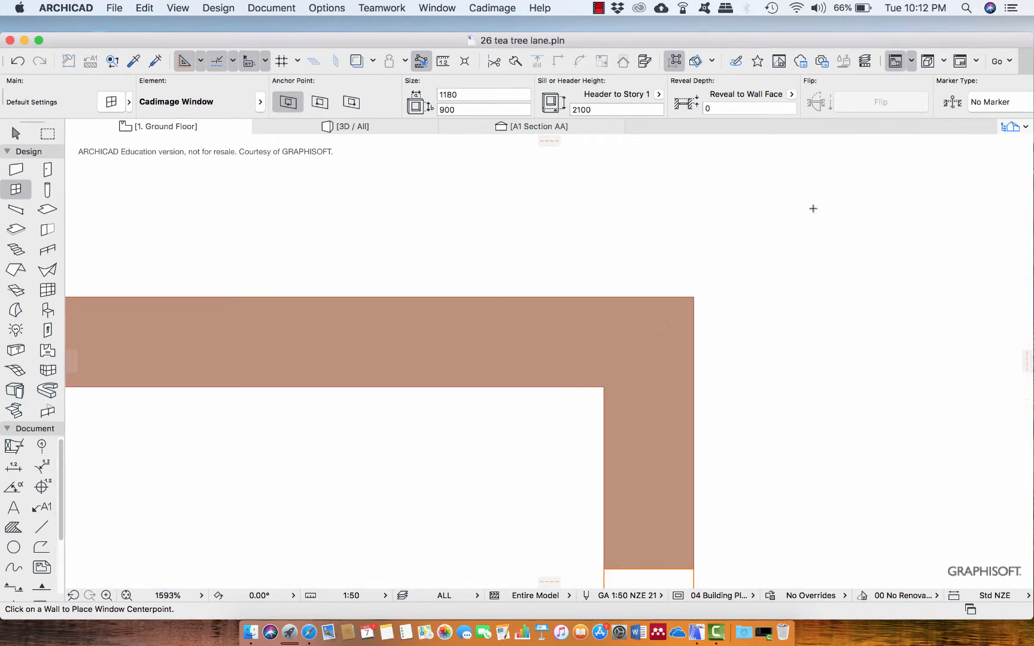
{"action": "right_click", "coordinate": [817, 203]}
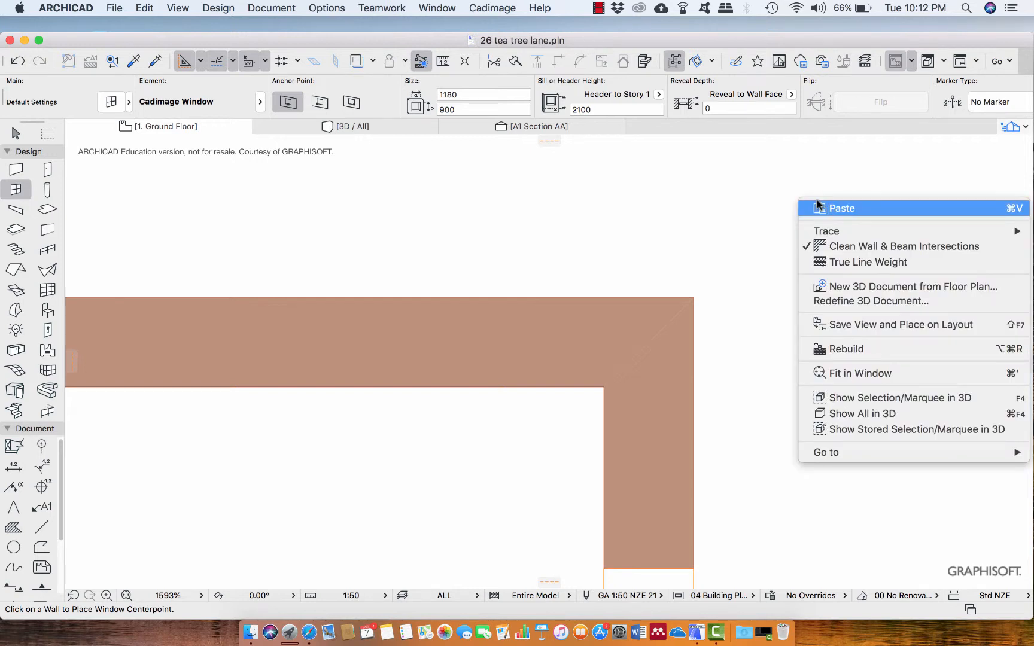
{"action": "left_click", "coordinate": [858, 244]}
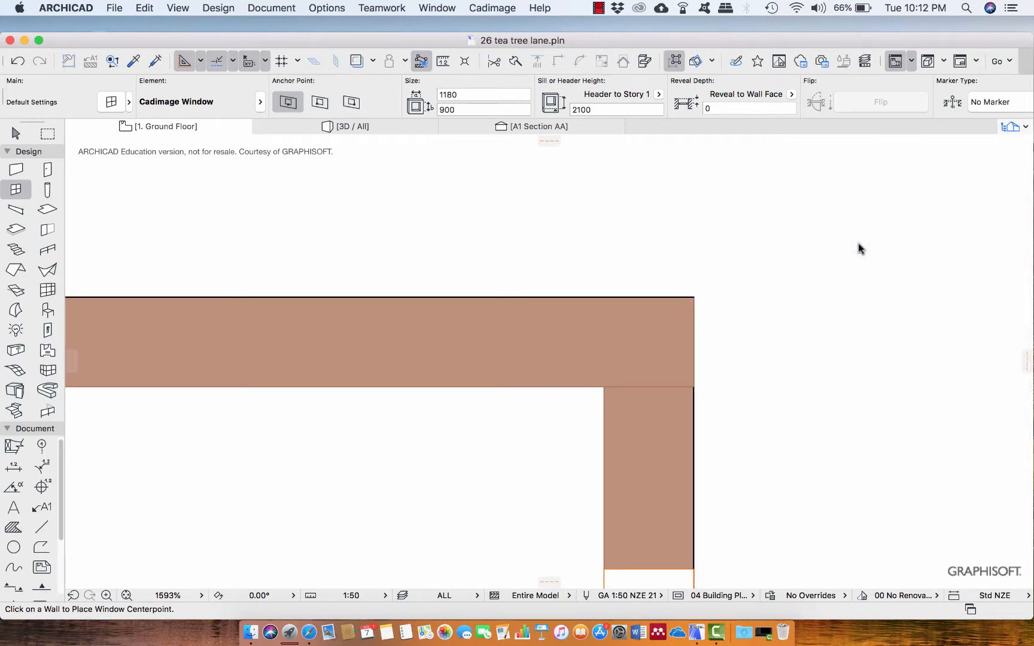
- Select each of the two walls at the entry's outer corner in turn to examine how they overlap
{"action": "scroll", "coordinate": [736, 314], "scroll_direction": "down", "scroll_amount": 2}
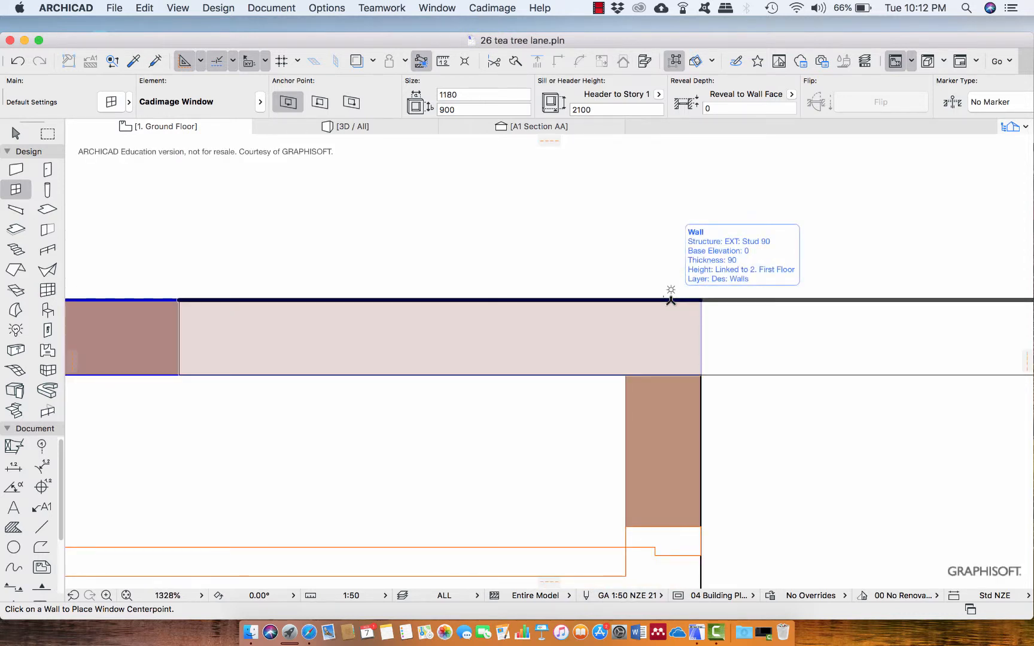
{"action": "key", "text": "Escape"}
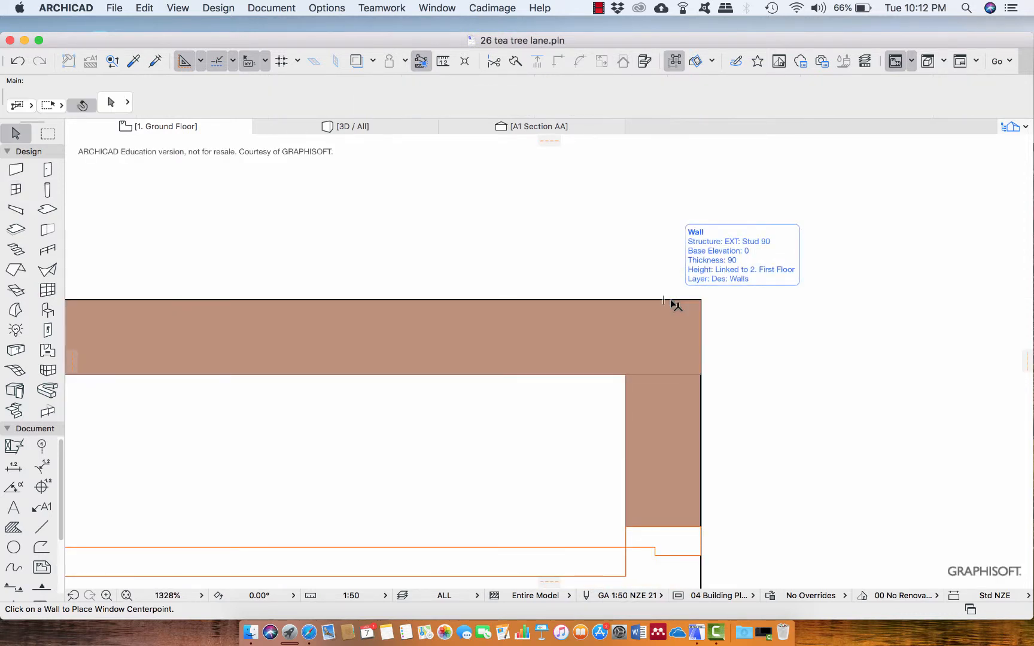
{"action": "left_click", "coordinate": [703, 410]}
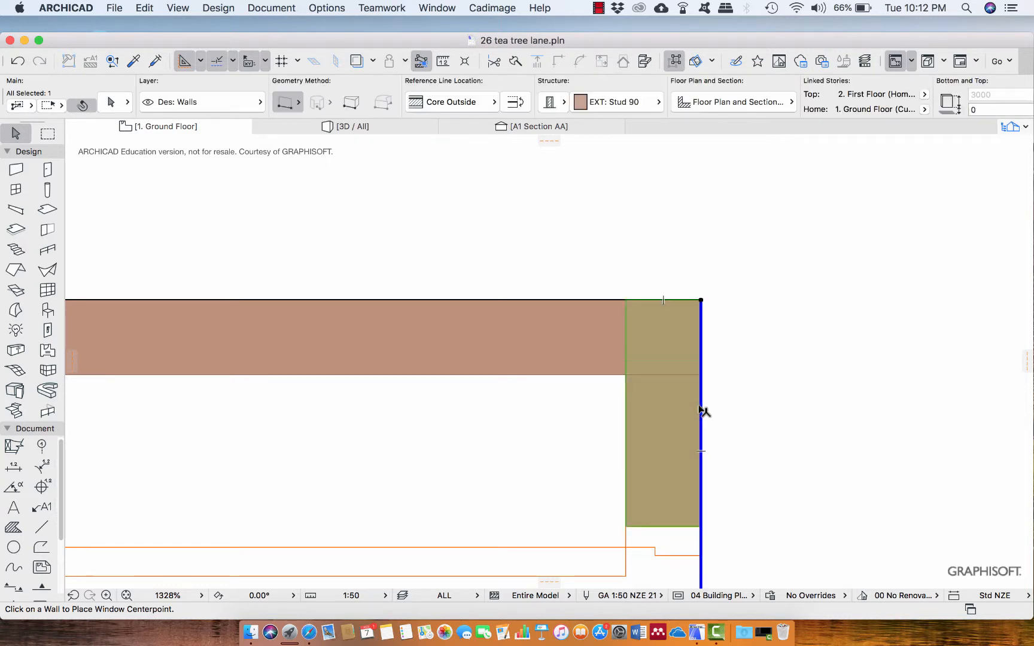
{"action": "left_click", "coordinate": [745, 337]}
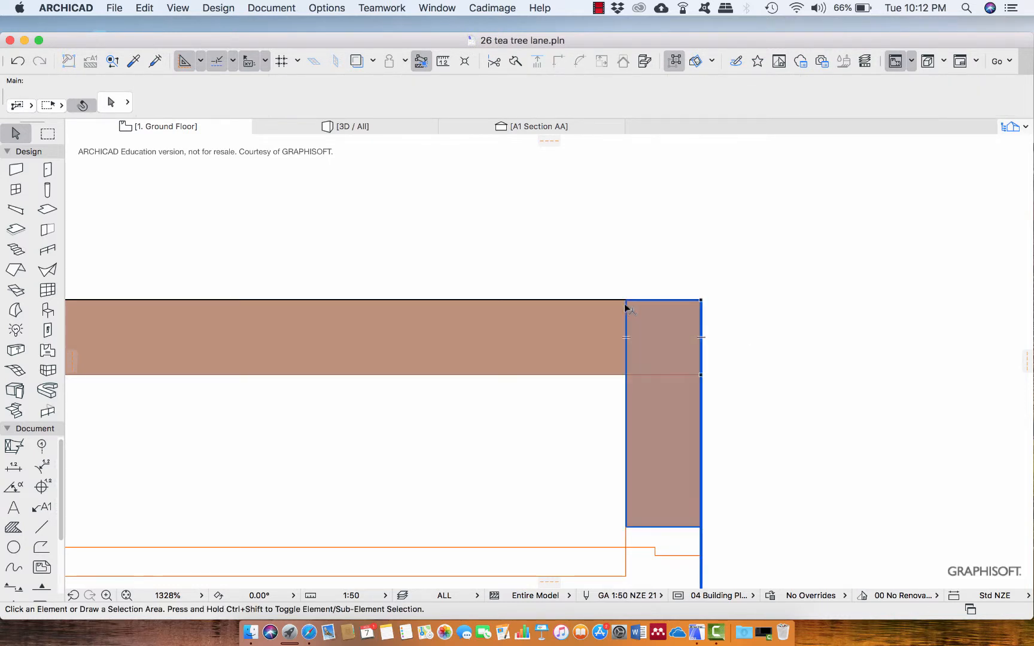
{"action": "left_click", "coordinate": [606, 306]}
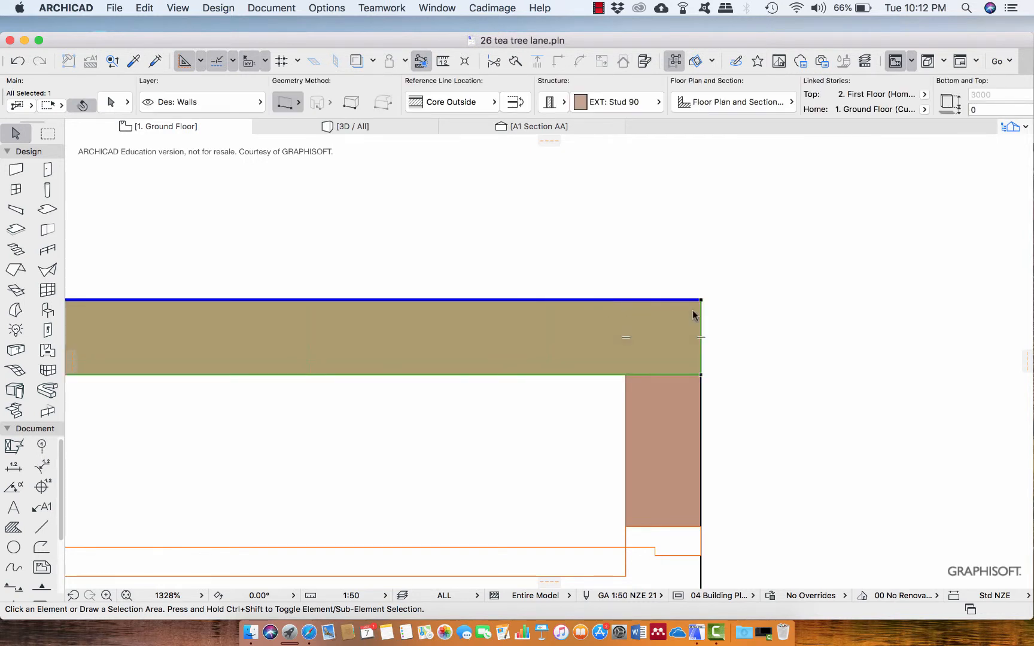
{"action": "left_click", "coordinate": [731, 323]}
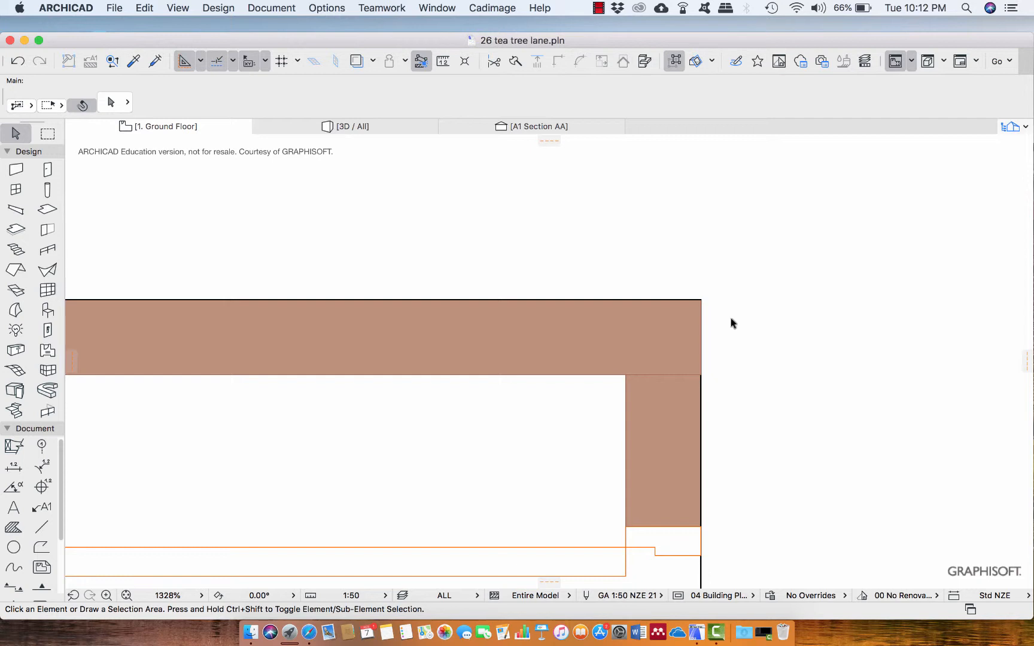
{"action": "scroll", "coordinate": [711, 331], "scroll_direction": "down", "scroll_amount": 3}
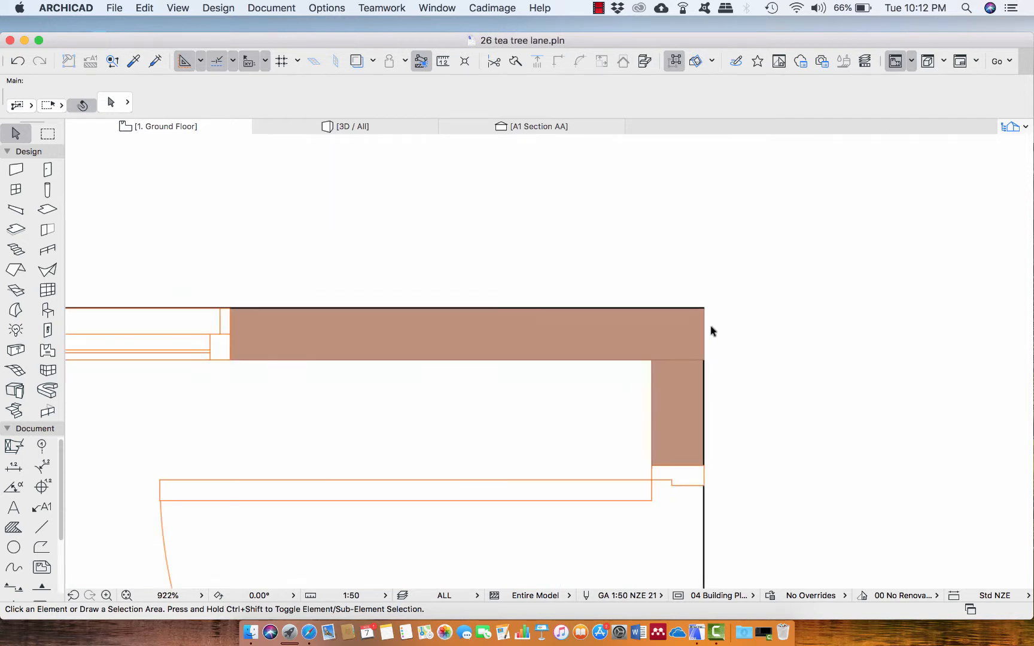
{"action": "scroll", "coordinate": [714, 329], "scroll_direction": "up", "scroll_amount": 3}
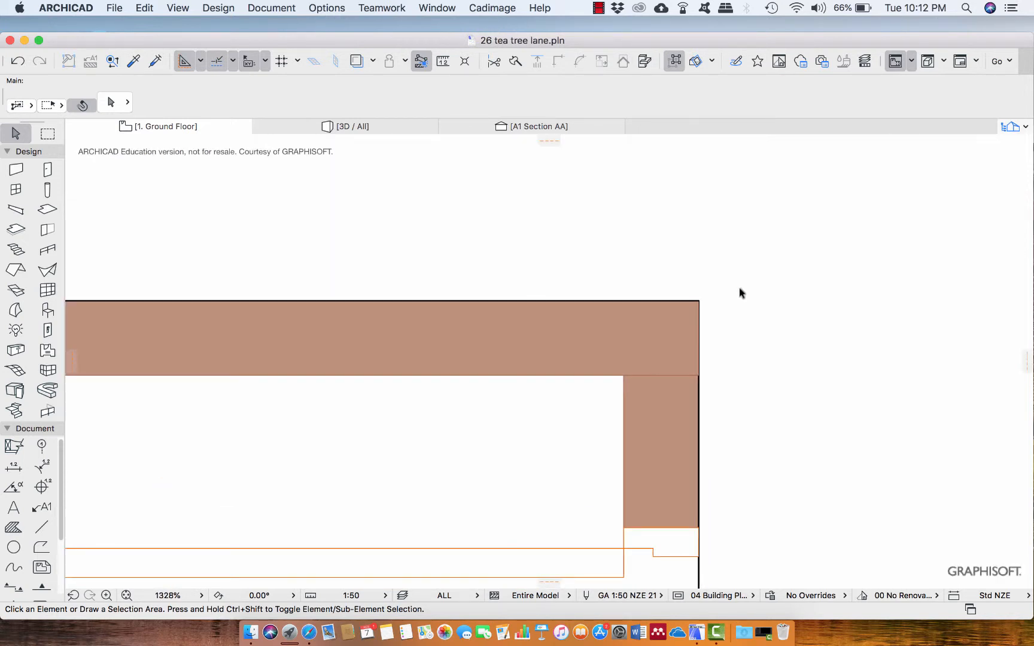
- Turn Clean Wall & Beam Intersections back on and inspect the entry's outer wall corner
{"action": "right_click", "coordinate": [812, 276]}
{"action": "left_click", "coordinate": [827, 320]}
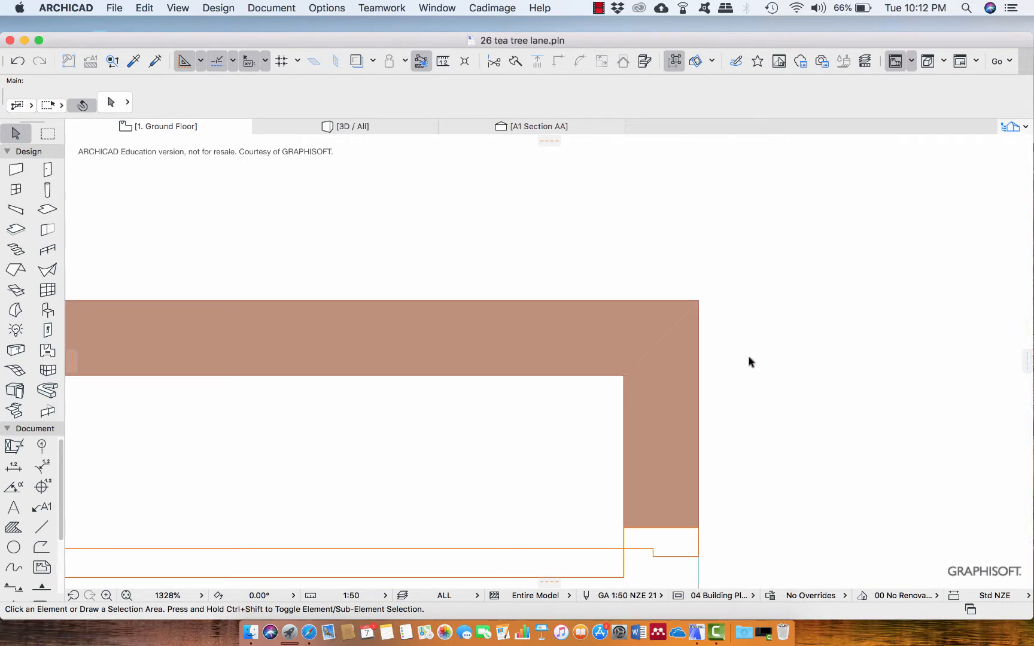
{"action": "scroll", "coordinate": [749, 362], "scroll_direction": "up", "scroll_amount": 1}
{"action": "scroll", "coordinate": [717, 350], "scroll_direction": "down", "scroll_amount": 3}
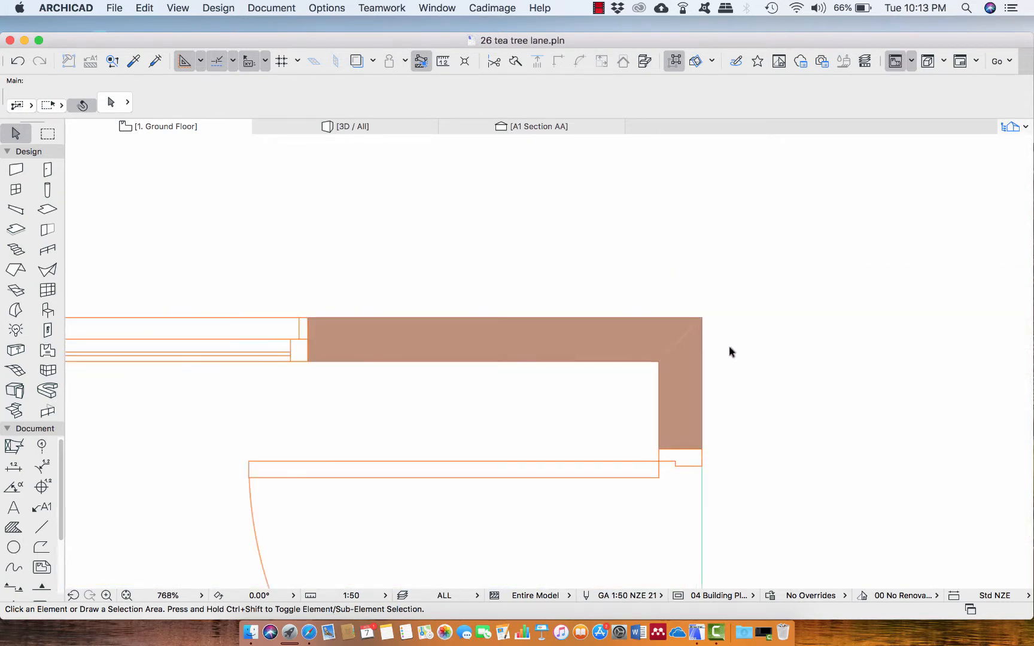
- Move the 1180 x 900 window along the entry's upper wall to just short of the right outer corner
{"action": "scroll", "coordinate": [750, 351], "scroll_direction": "down", "scroll_amount": 5}
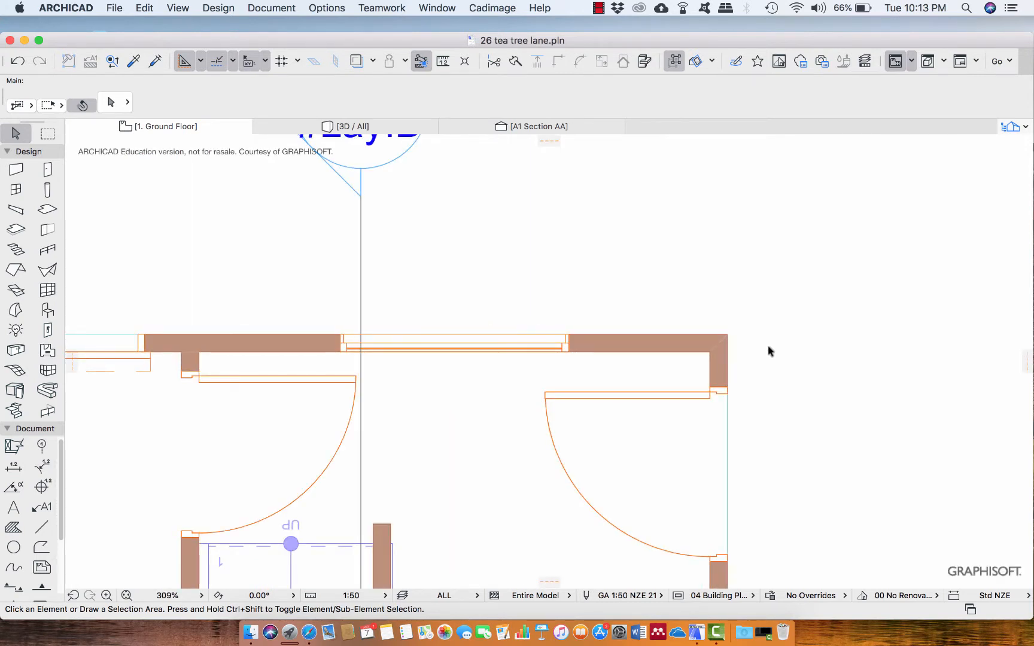
{"action": "left_click", "coordinate": [568, 353]}
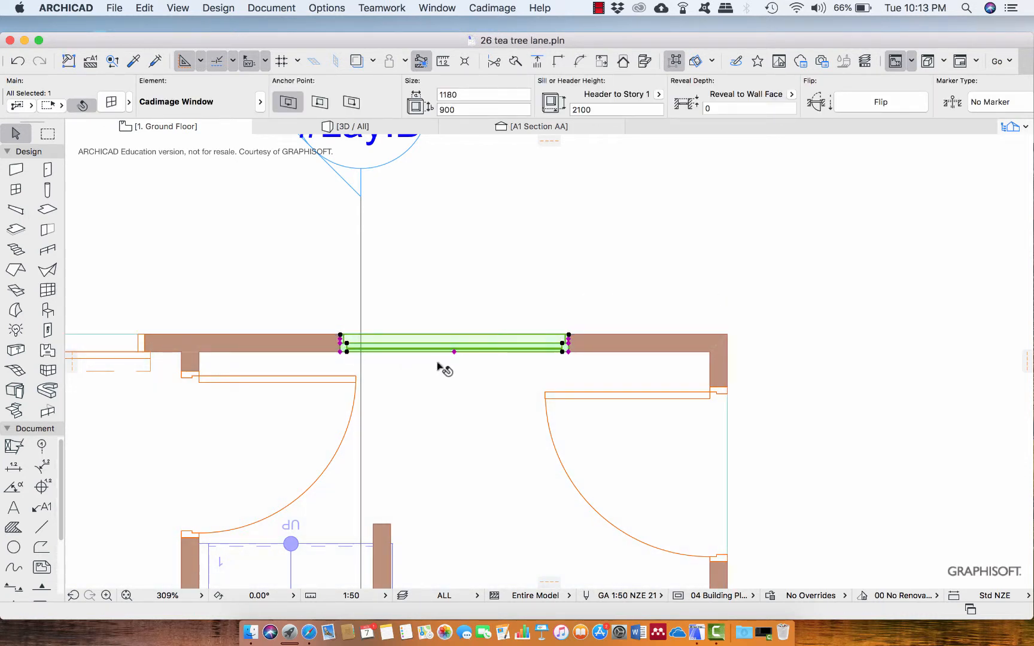
{"action": "key", "text": "super+d"}
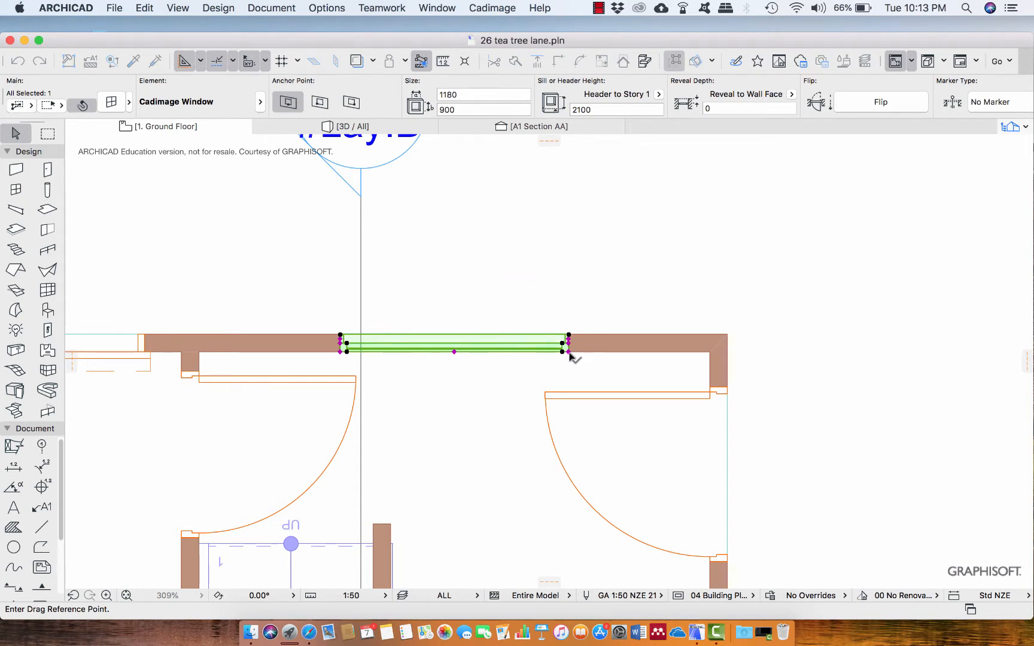
{"action": "left_click", "coordinate": [569, 352]}
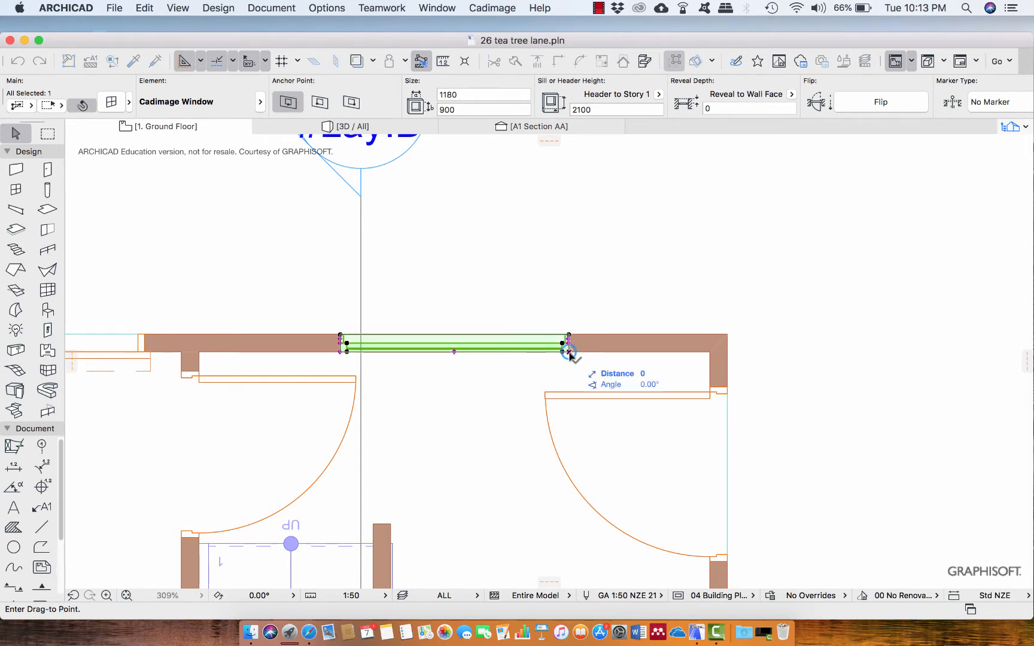
{"action": "left_click", "coordinate": [695, 357]}
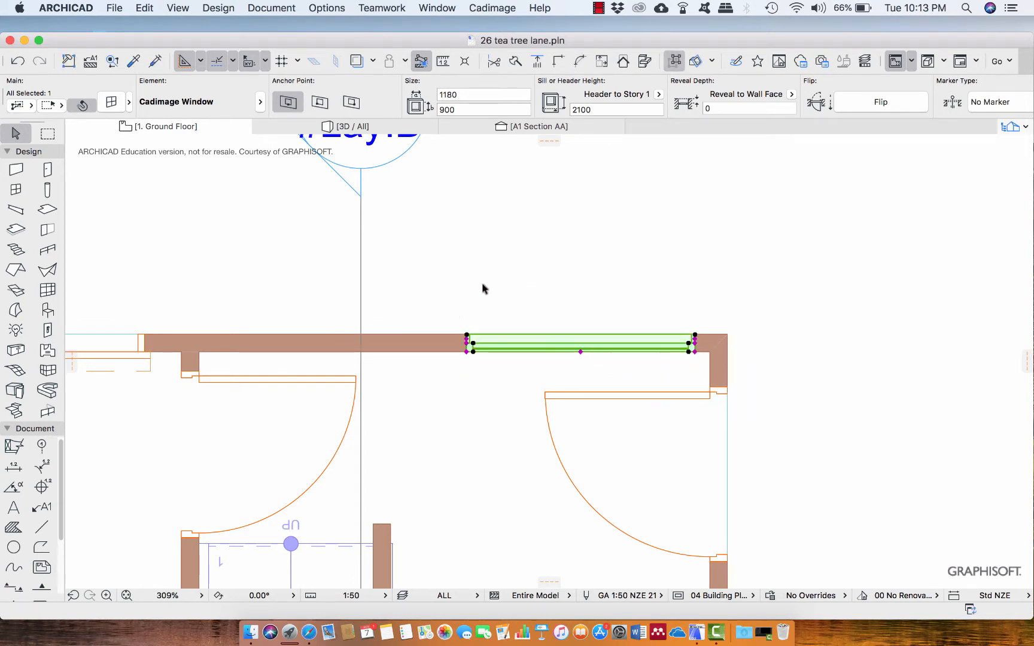
{"action": "key", "text": "Escape"}
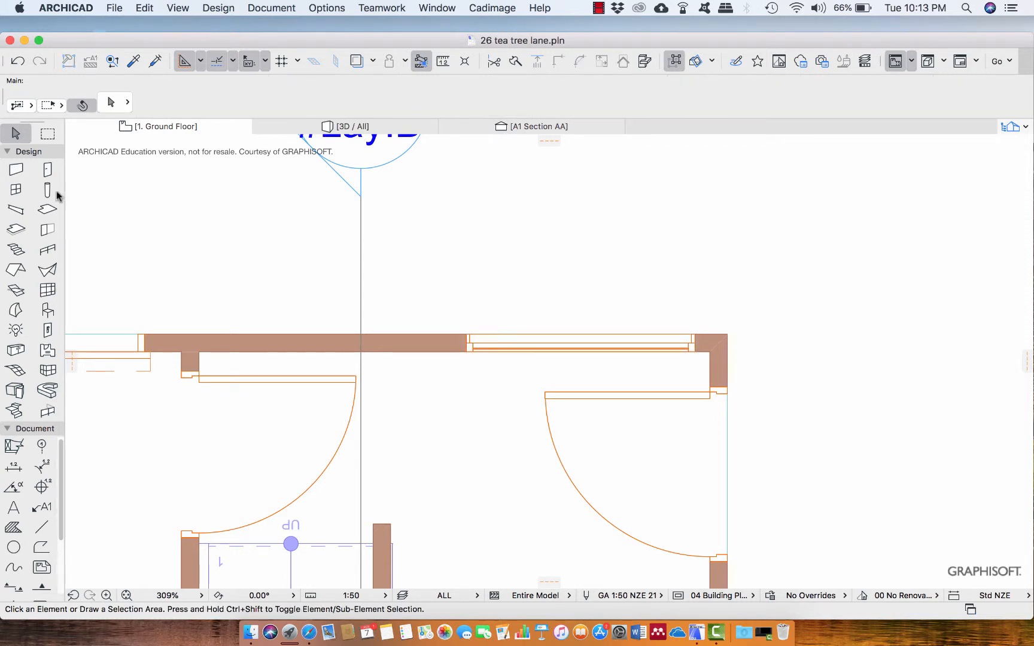
- Set the default Cadimage window width to 750 mm
{"action": "double_click", "coordinate": [16, 191]}
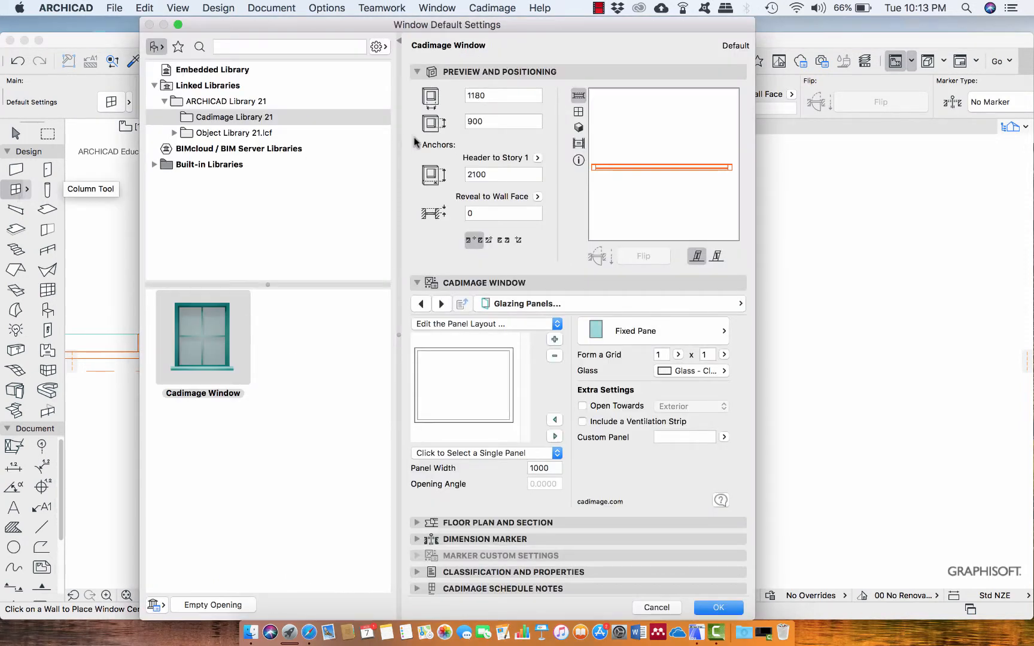
{"action": "double_click", "coordinate": [472, 96]}
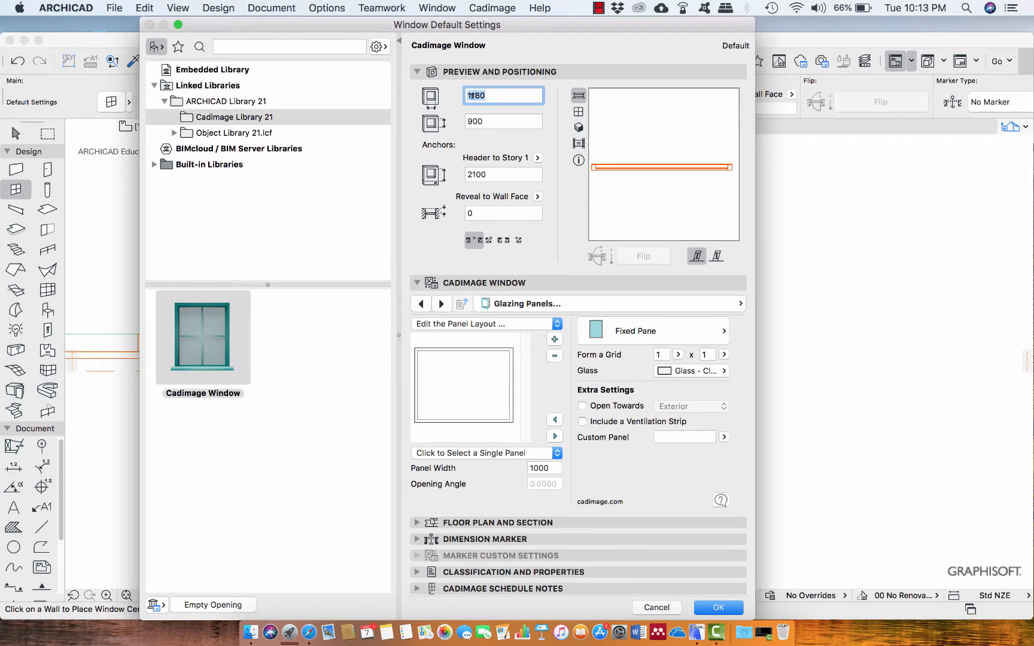
{"action": "type", "text": "750"}
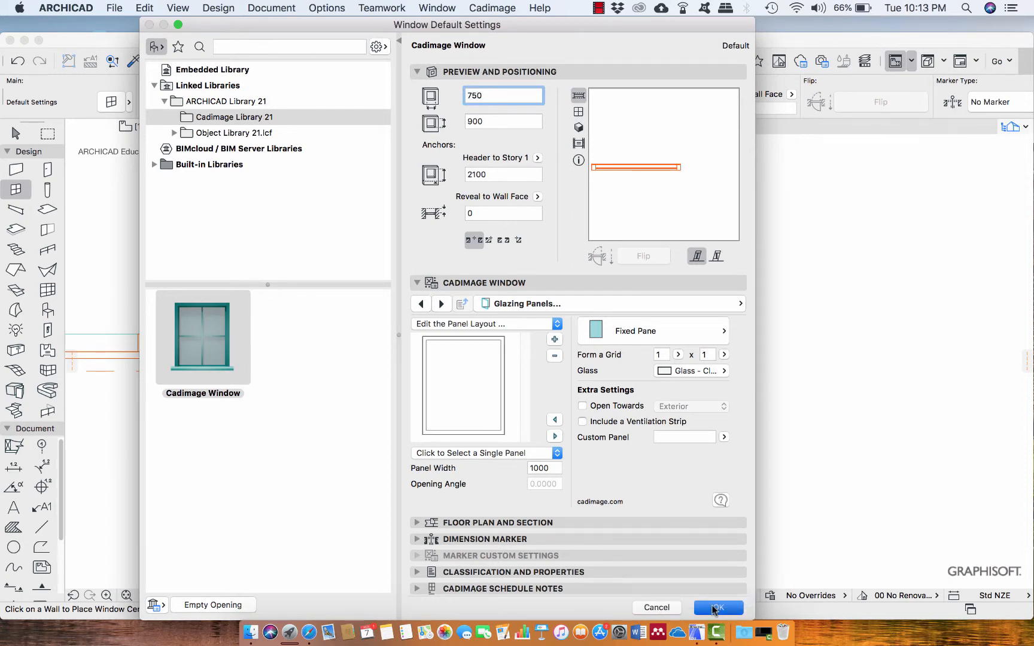
{"action": "left_click", "coordinate": [718, 608]}
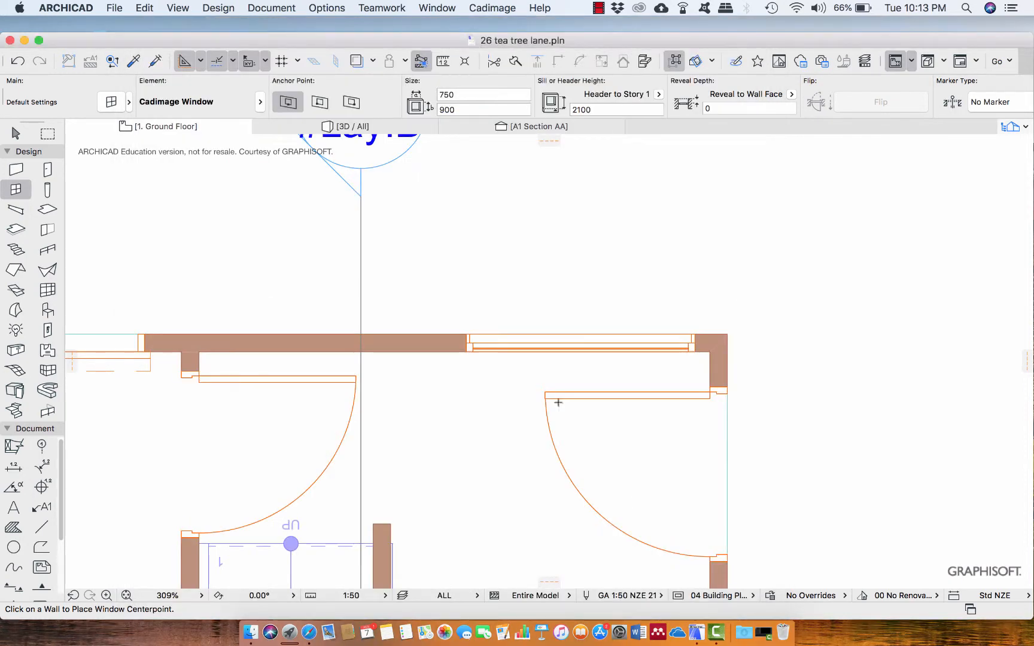
- Place a corner-anchored 750 x 900 window in the entry's upper wall, offset 400 mm in X from the left inner wall corner
{"action": "left_click", "coordinate": [350, 103]}
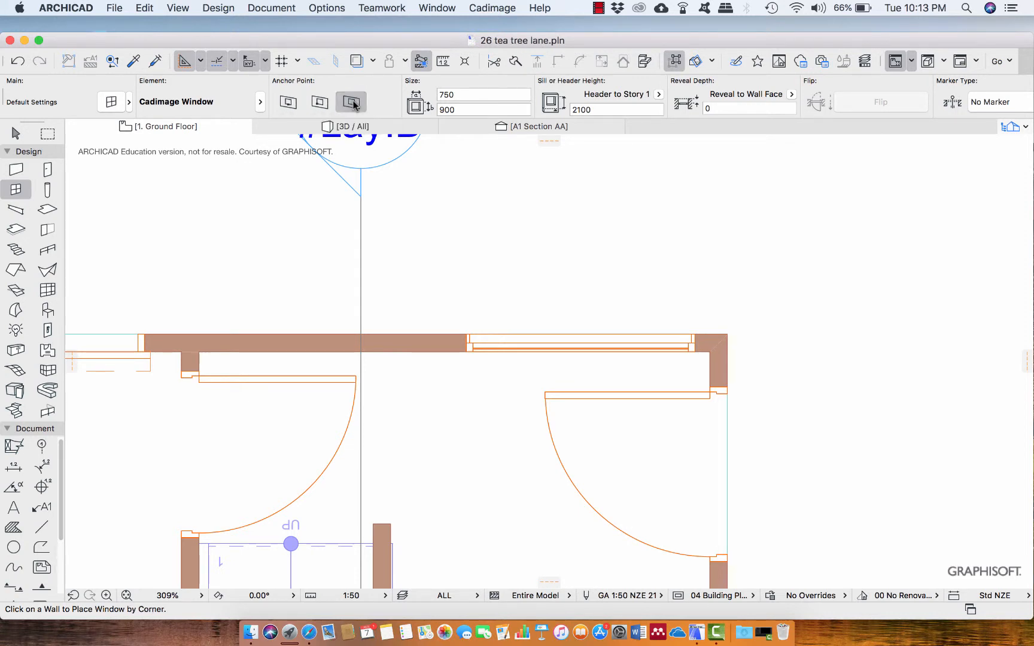
{"action": "scroll", "coordinate": [205, 347], "scroll_direction": "down", "scroll_amount": 3}
{"action": "scroll", "coordinate": [207, 346], "scroll_direction": "up", "scroll_amount": 6}
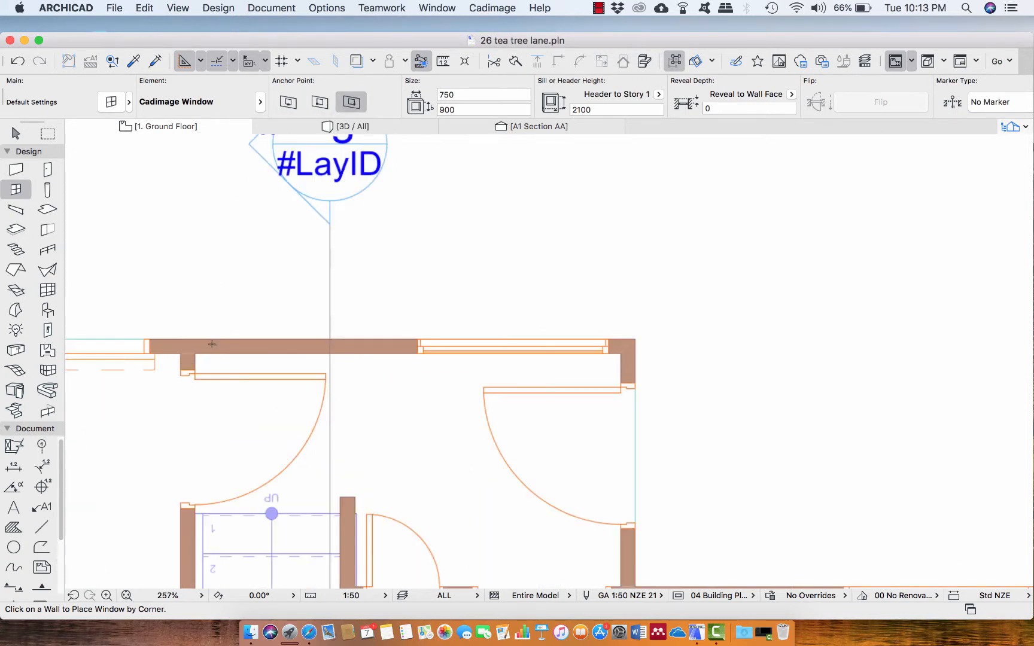
{"action": "left_click", "coordinate": [177, 364]}
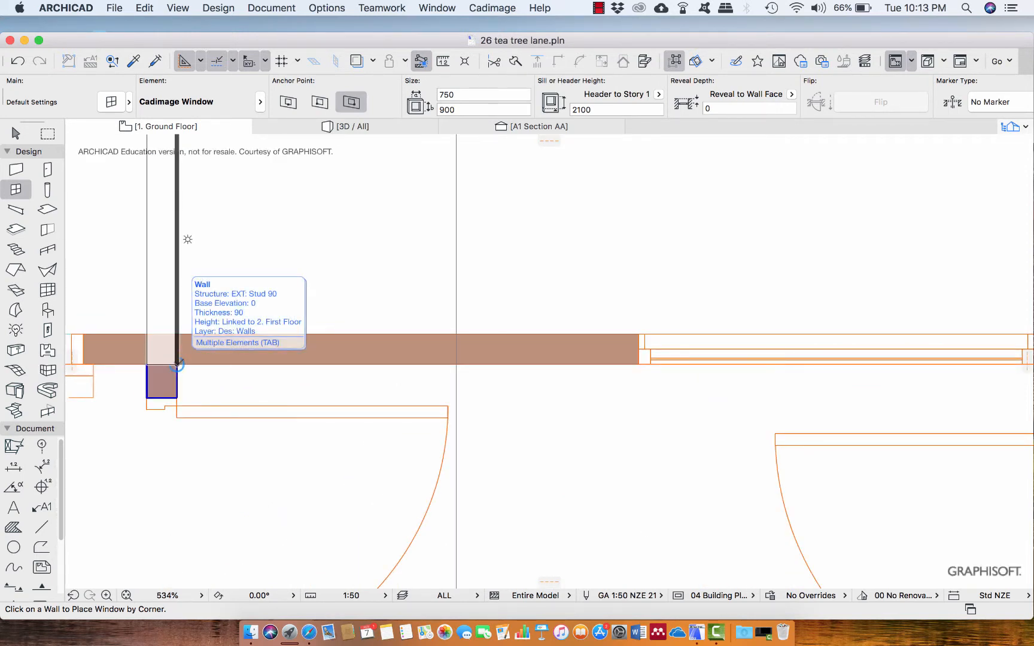
{"action": "key", "text": "x"}
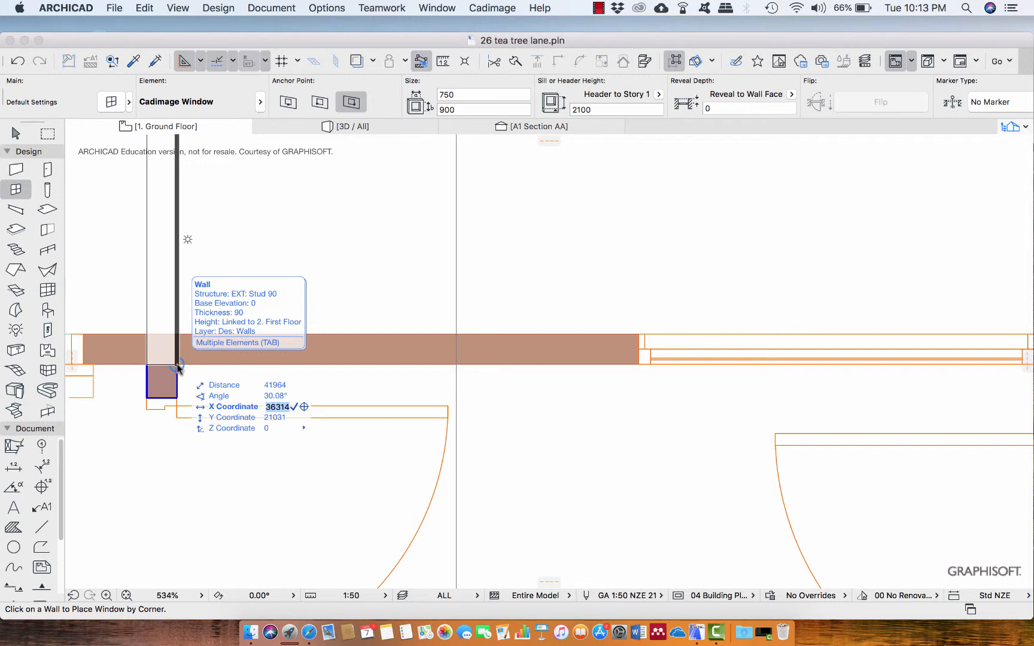
{"action": "type", "text": "400"}
{"action": "key", "text": "Return"}
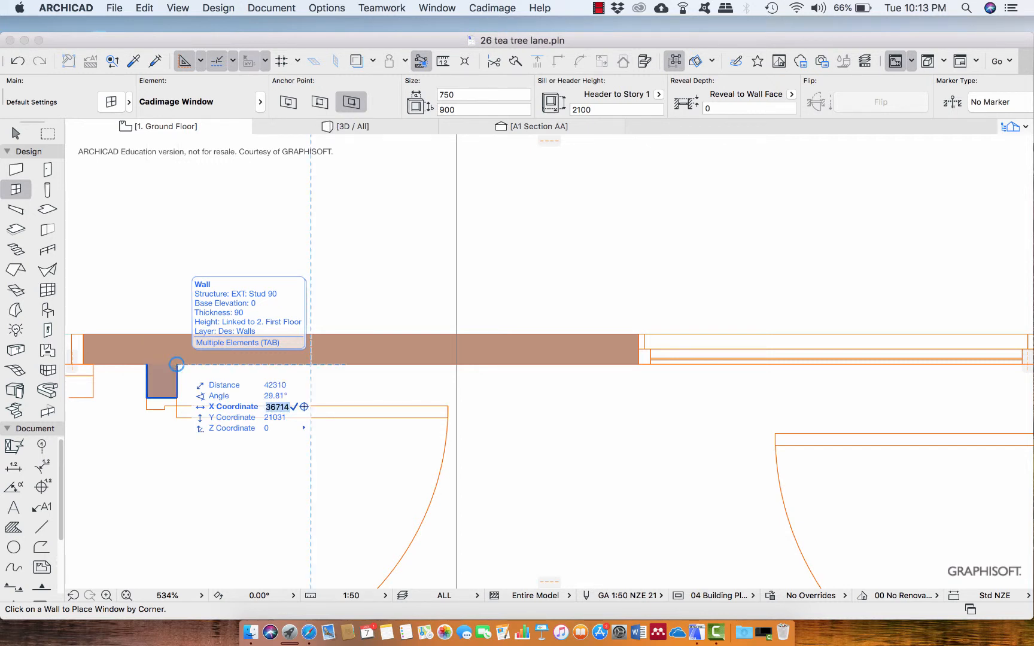
{"action": "key", "text": "Return"}
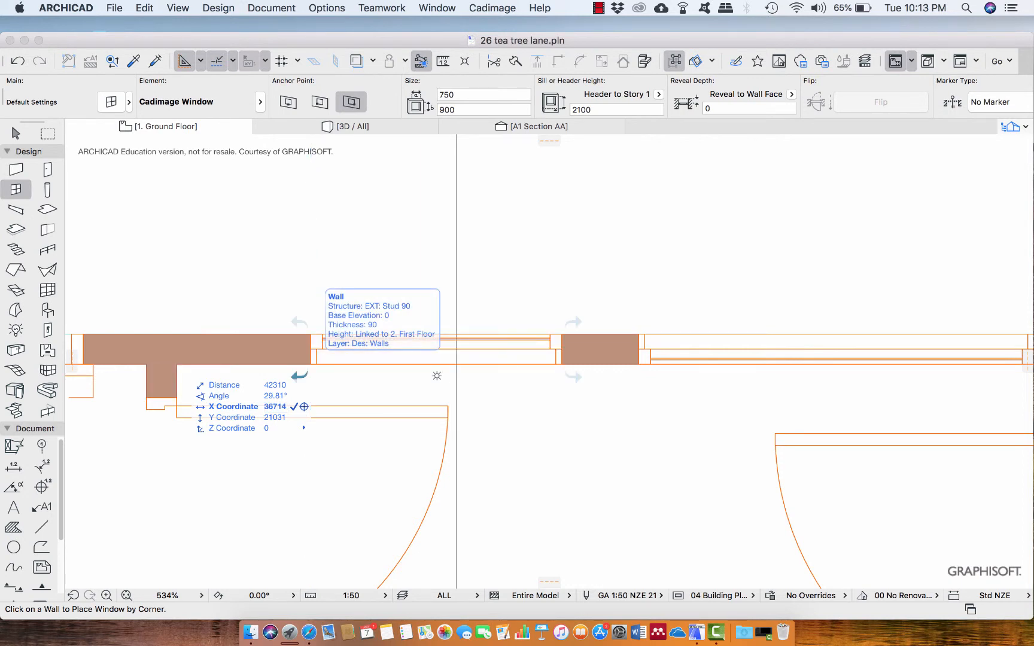
{"action": "left_click", "coordinate": [177, 364]}
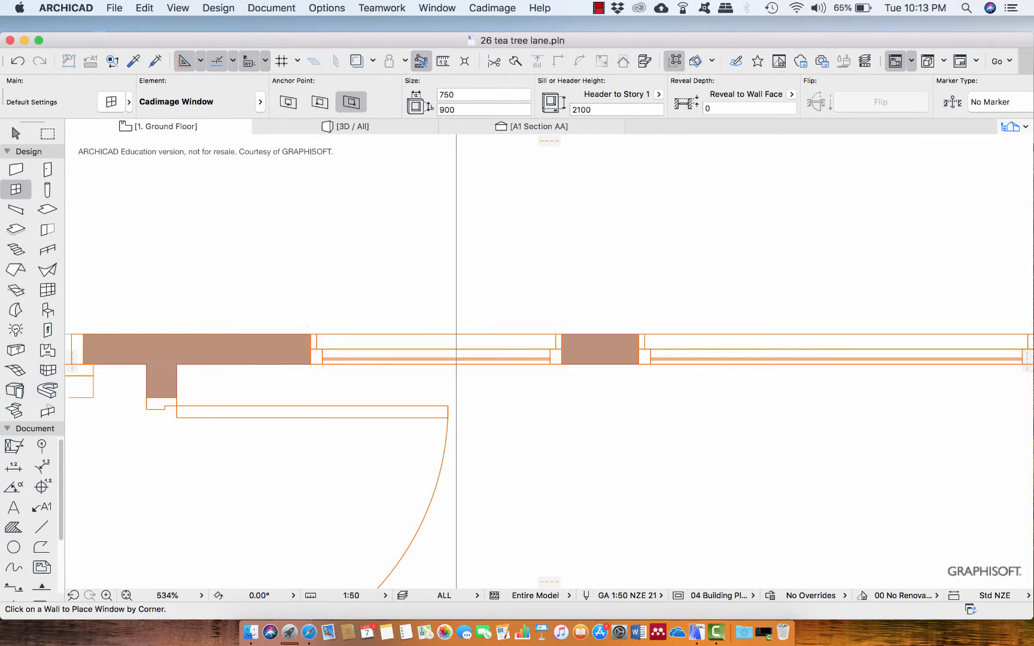